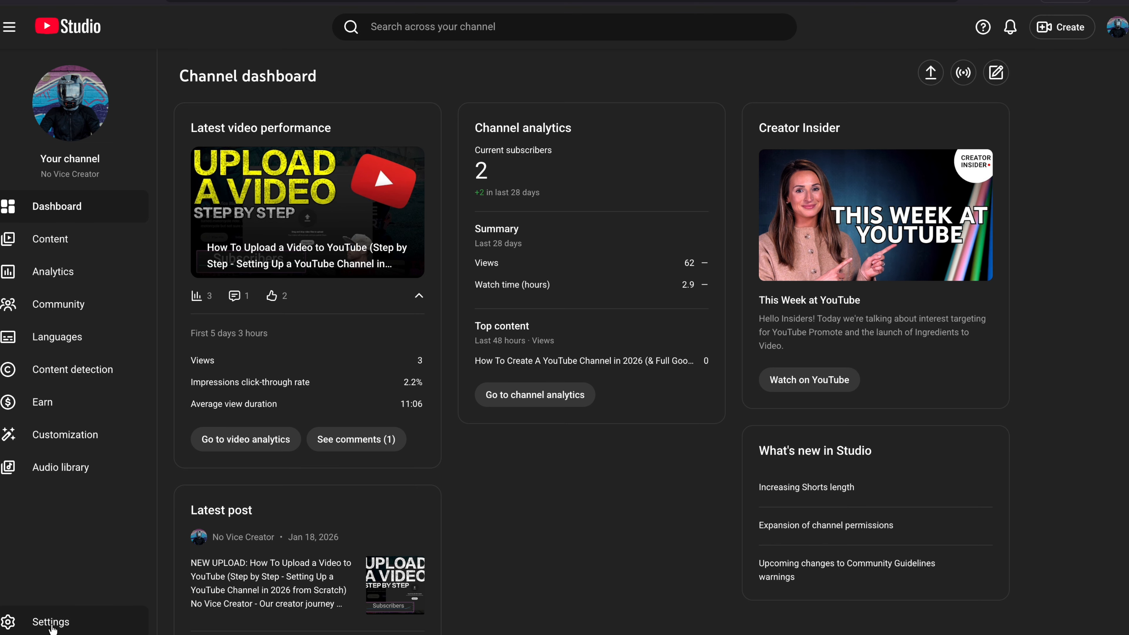
Open the channel's basic info settings and review the country of residence and the complete keyword list
left_click(50, 625)
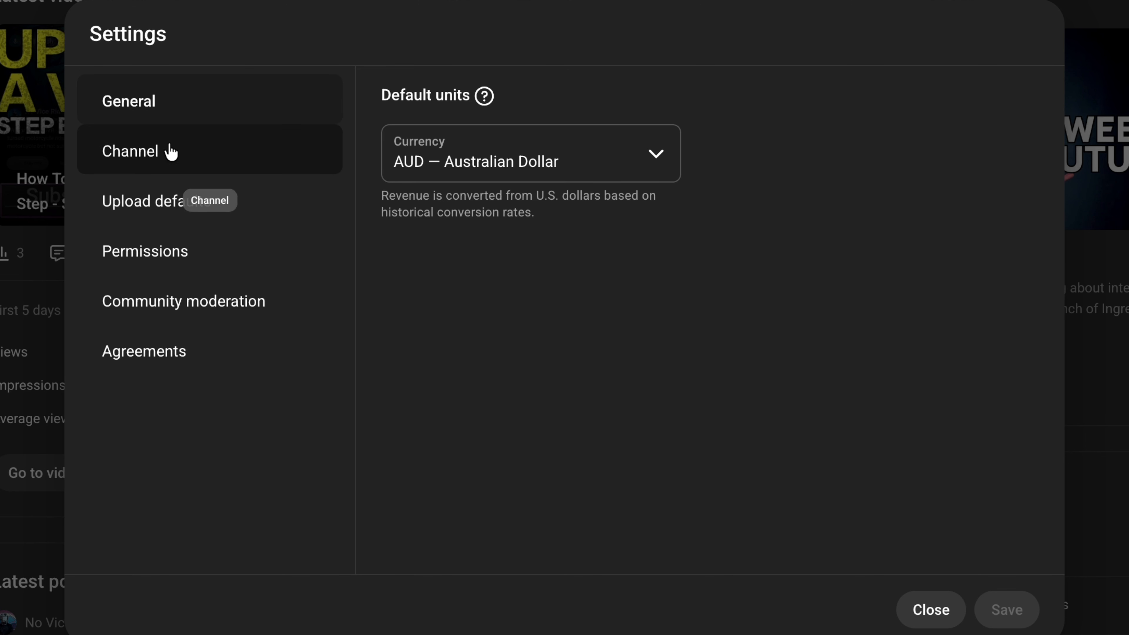
left_click(132, 160)
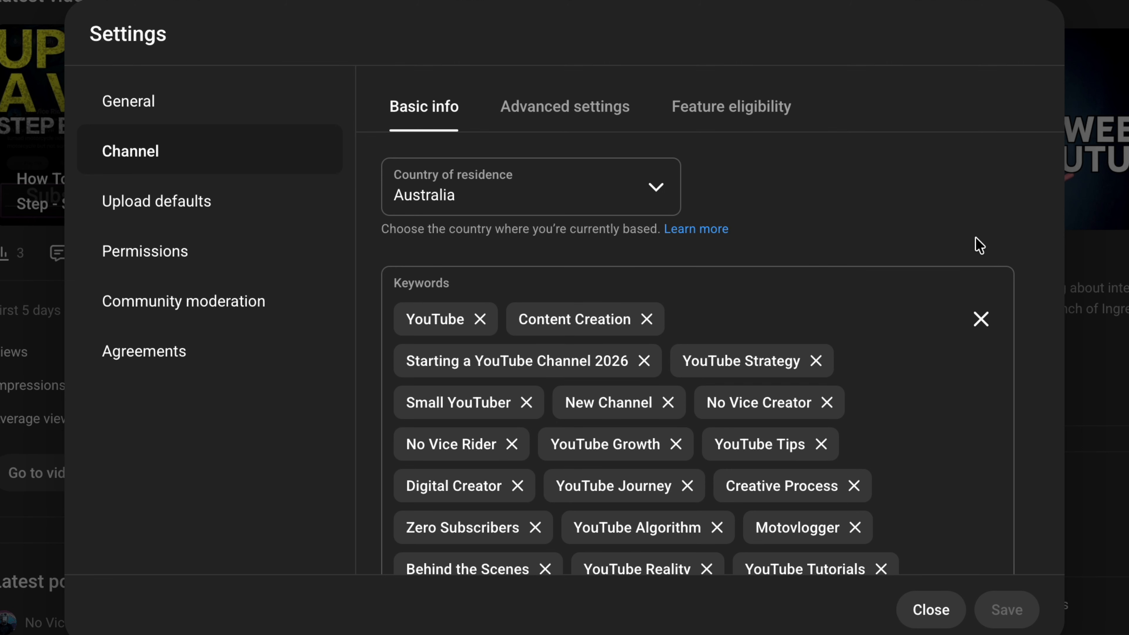
scroll(1049, 295, "down", 3)
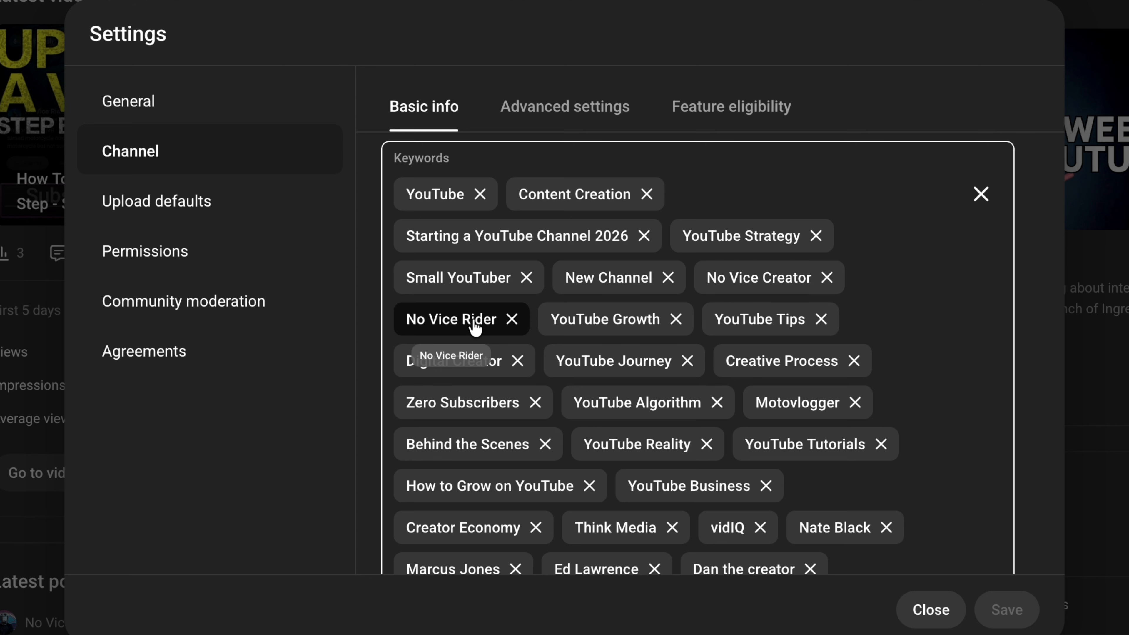
scroll(955, 316, "down", 1)
scroll(955, 315, "down", 3)
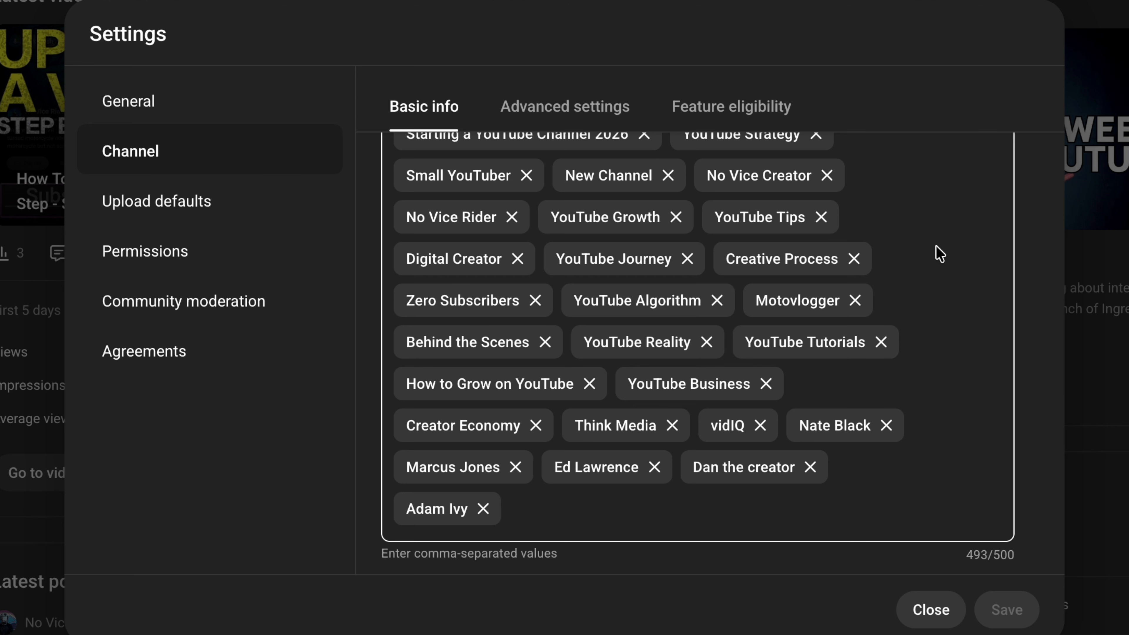
scroll(938, 253, "up", 5)
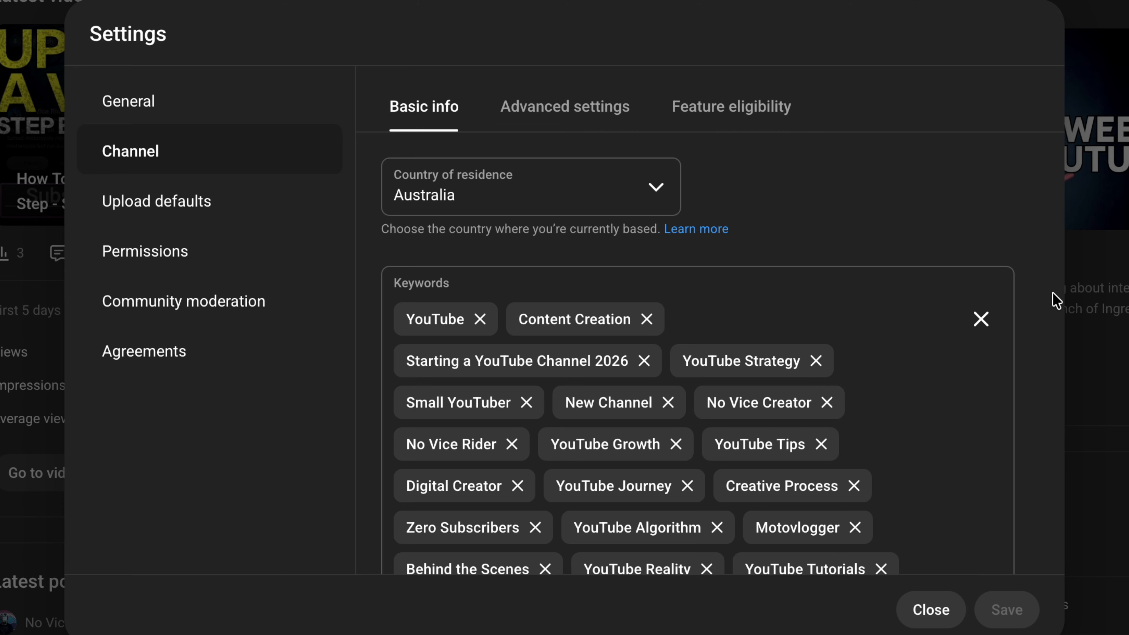
scroll(1053, 297, "down", 5)
scroll(1056, 300, "up", 5)
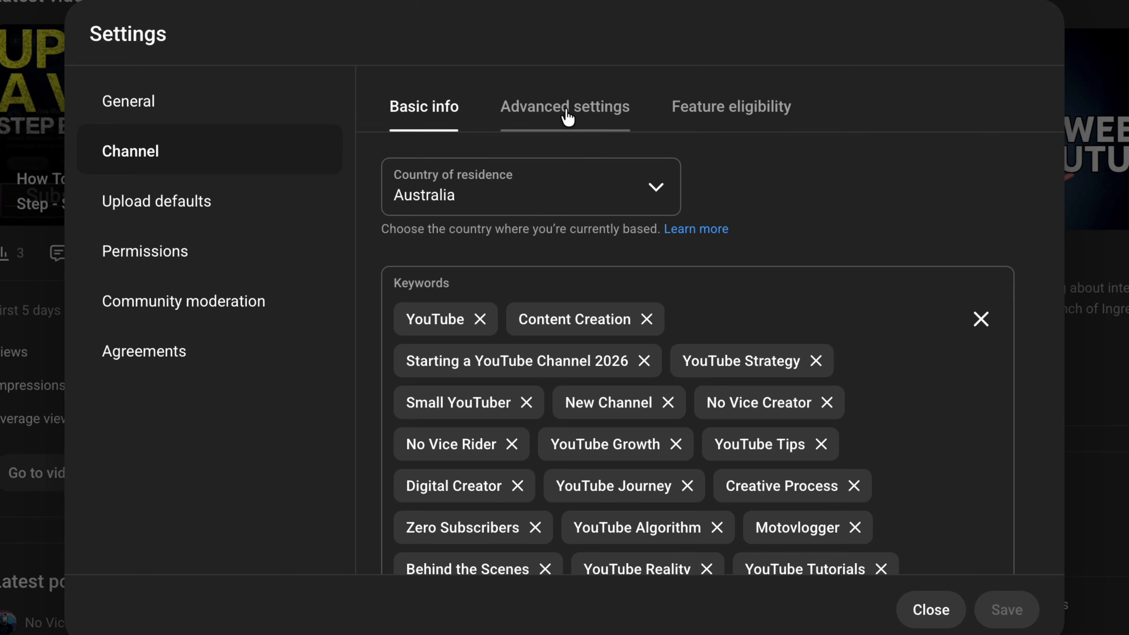
Review the channel's advanced settings for audience, Google Ads linking, automatic captions and automatic dubbing
left_click(556, 121)
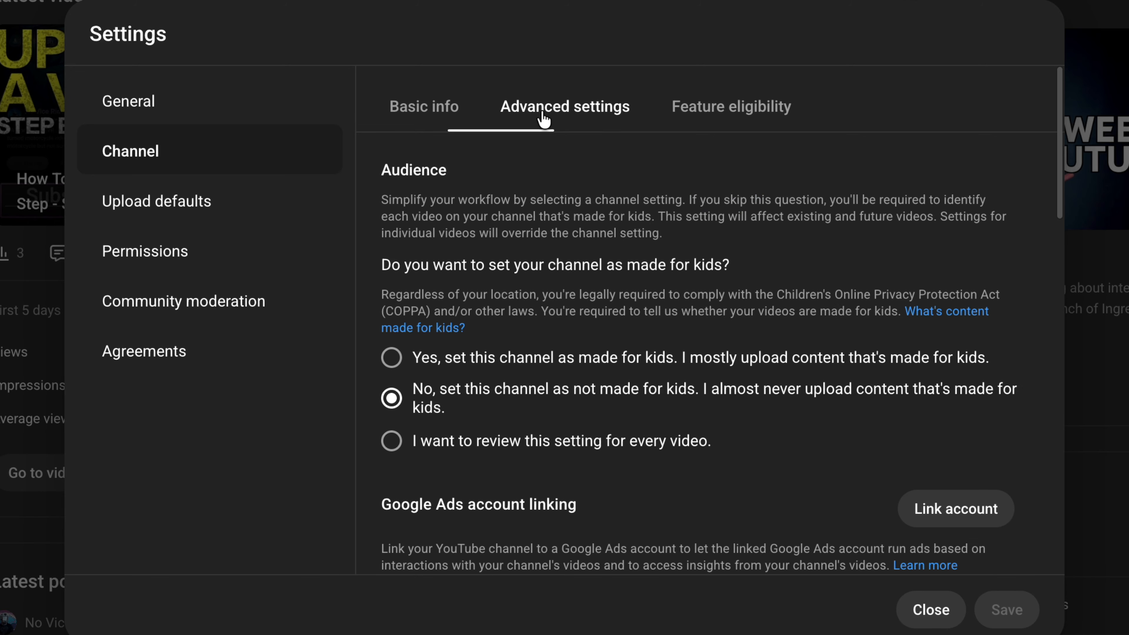
scroll(555, 420, "down", 1)
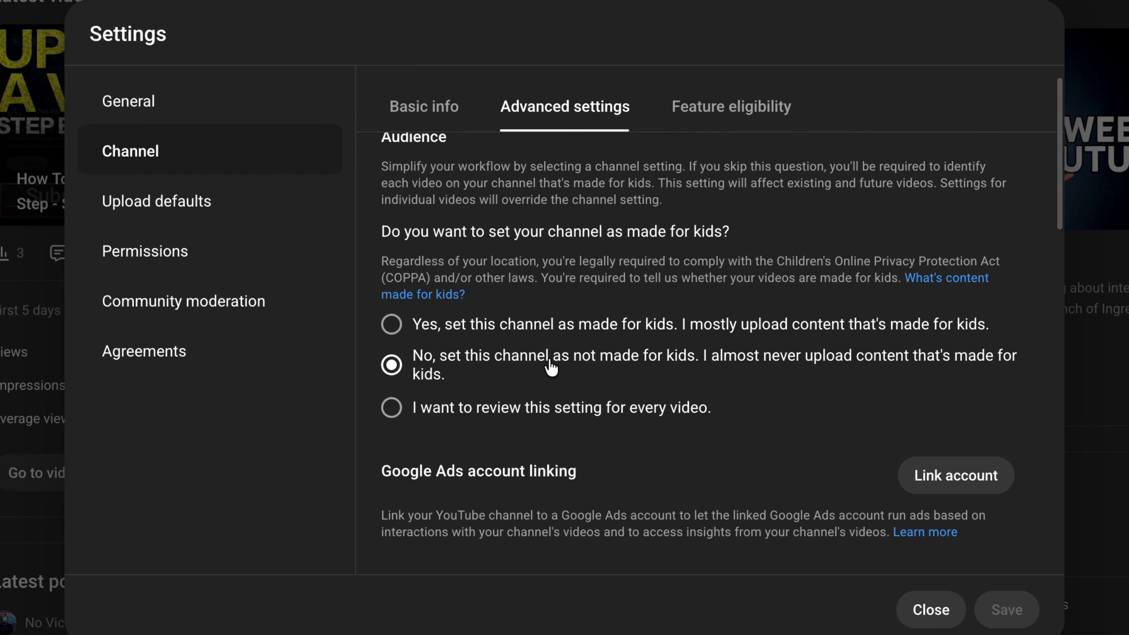
scroll(618, 305, "down", 5)
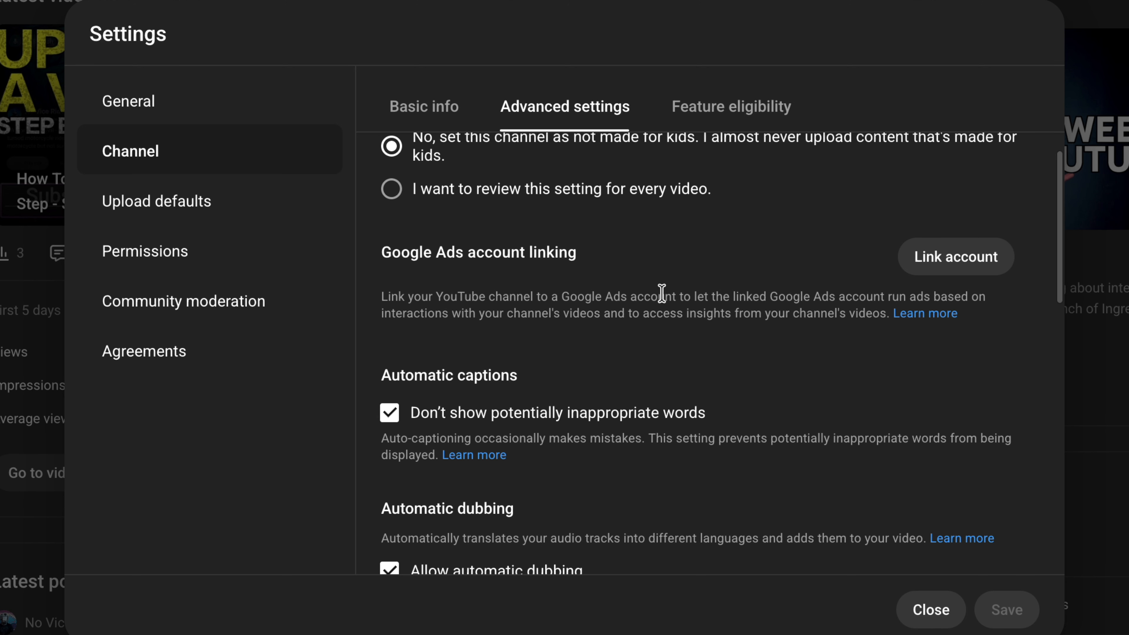
scroll(665, 272, "down", 4)
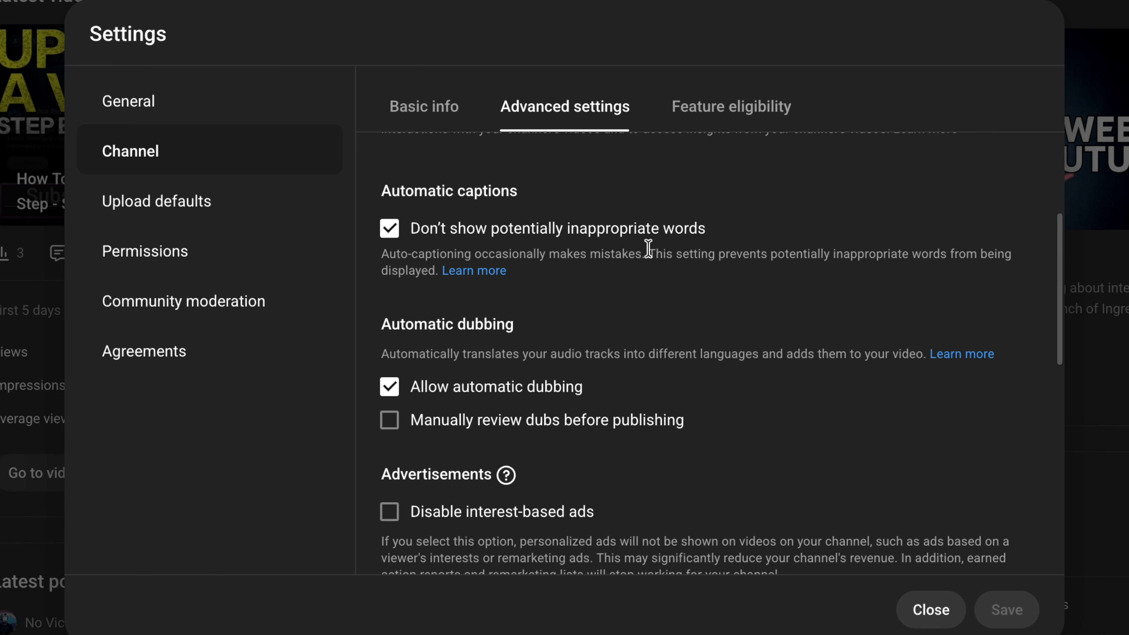
scroll(649, 249, "down", 1)
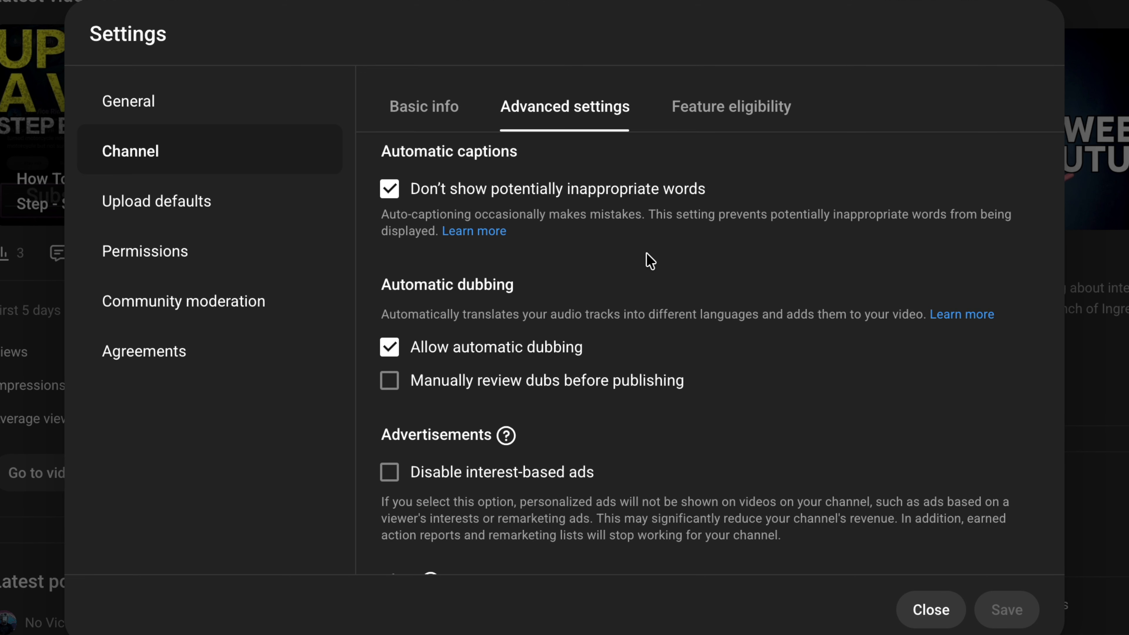
scroll(650, 262, "down", 1)
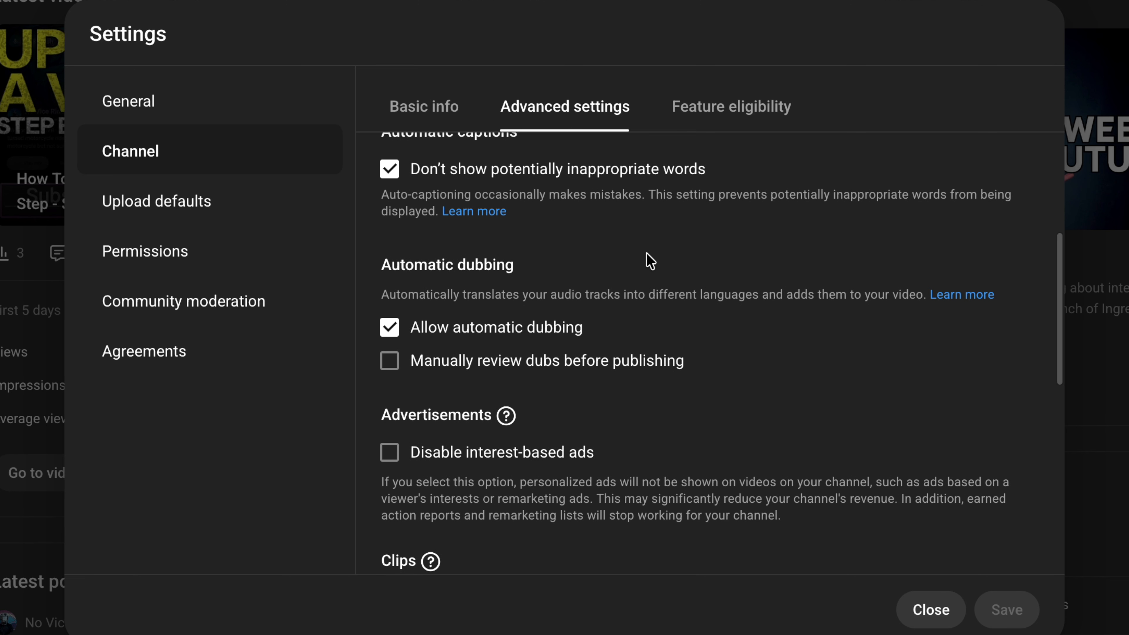
scroll(661, 260, "down", 1)
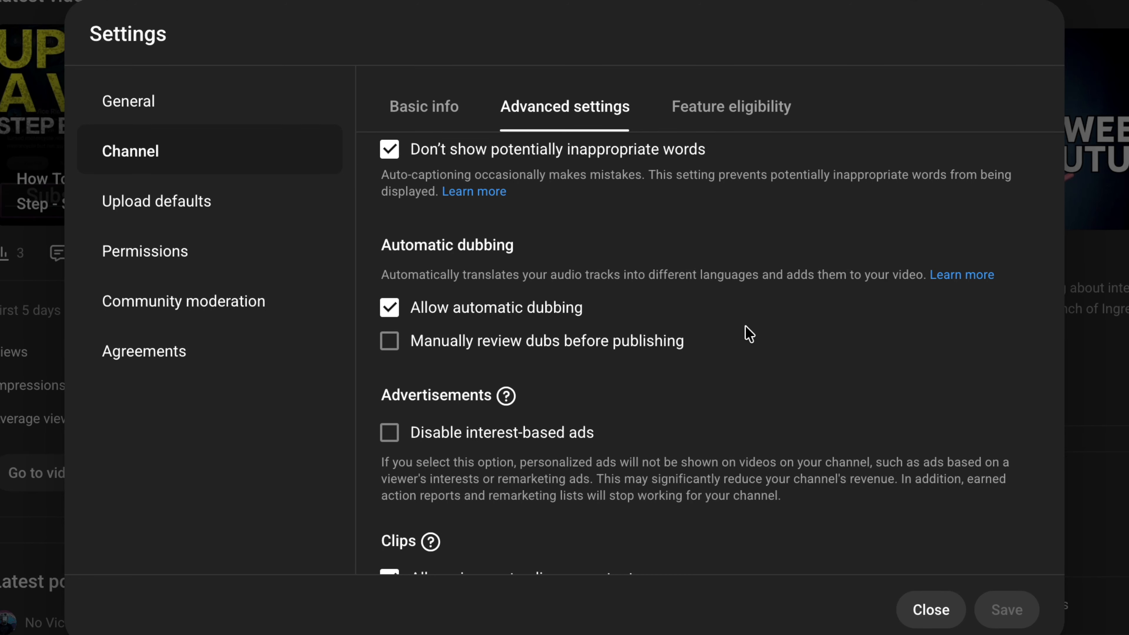
scroll(747, 332, "down", 2)
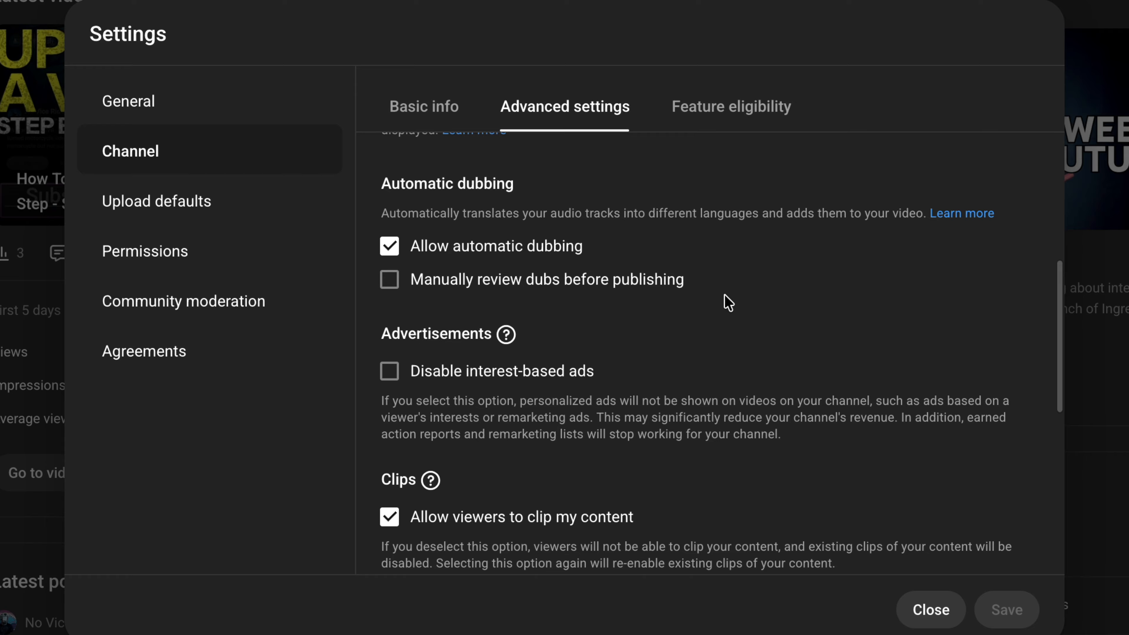
scroll(727, 303, "down", 1)
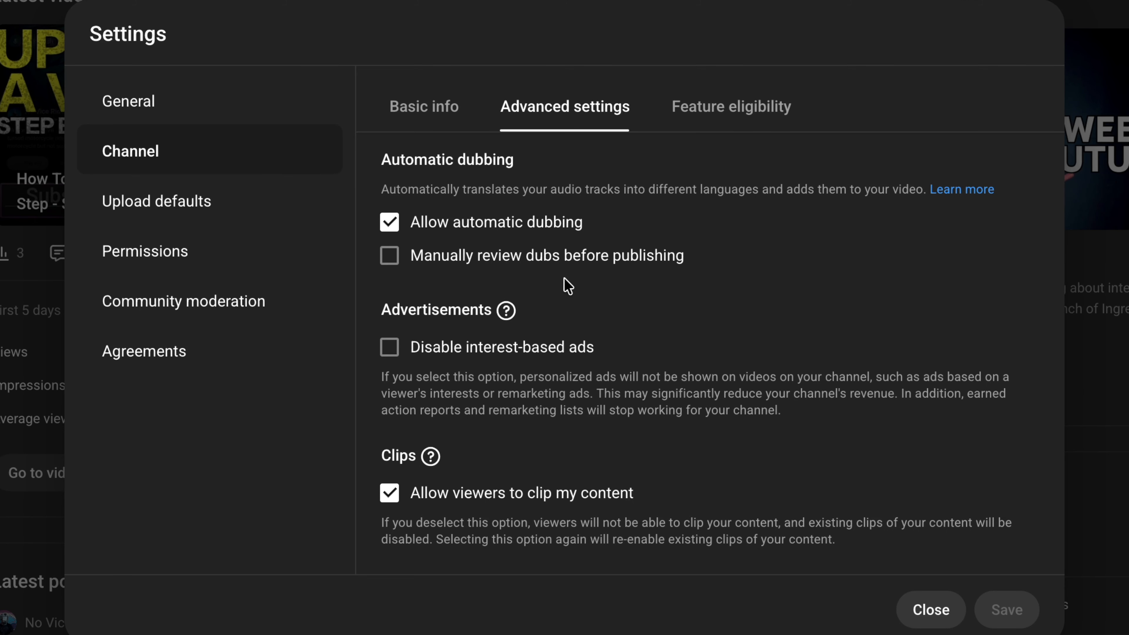
scroll(663, 305, "down", 1)
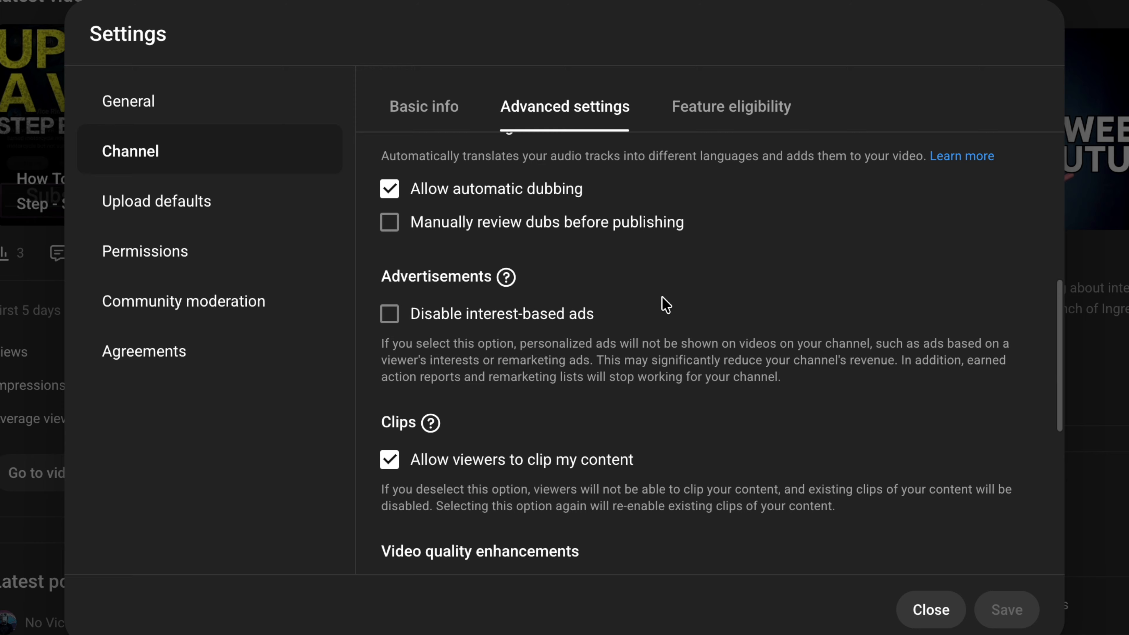
Turn on manual review of dubs before publishing, and switch it back off
left_click(389, 227)
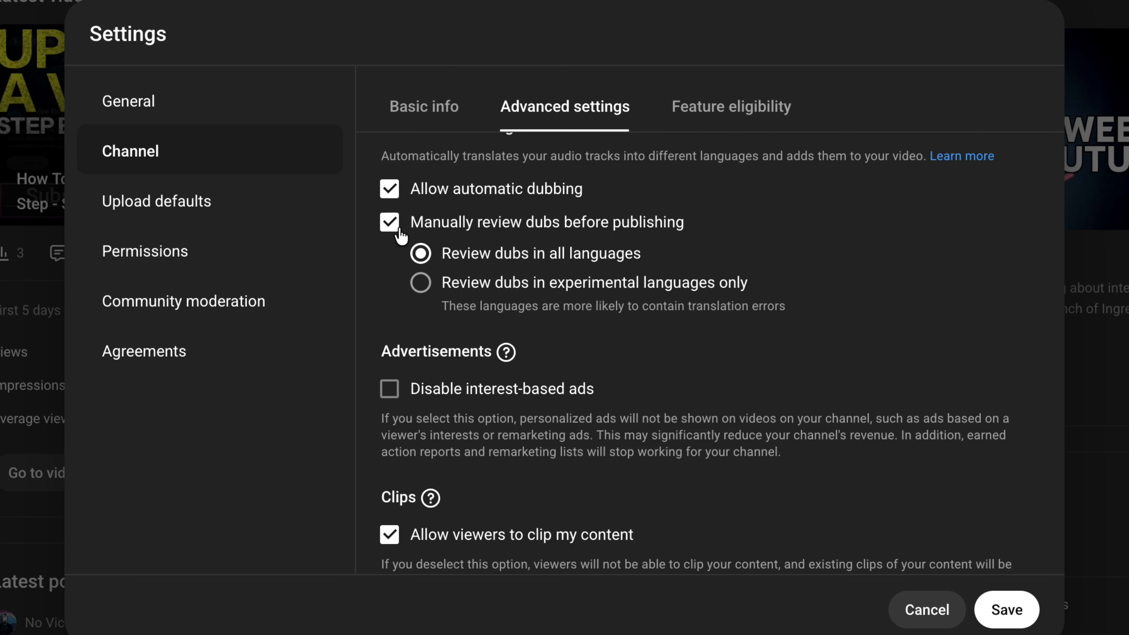
left_click(393, 223)
Examine the remaining advanced channel options: advertisements, clips, video quality enhancements, third-party training and other settings
scroll(706, 266, "down", 1)
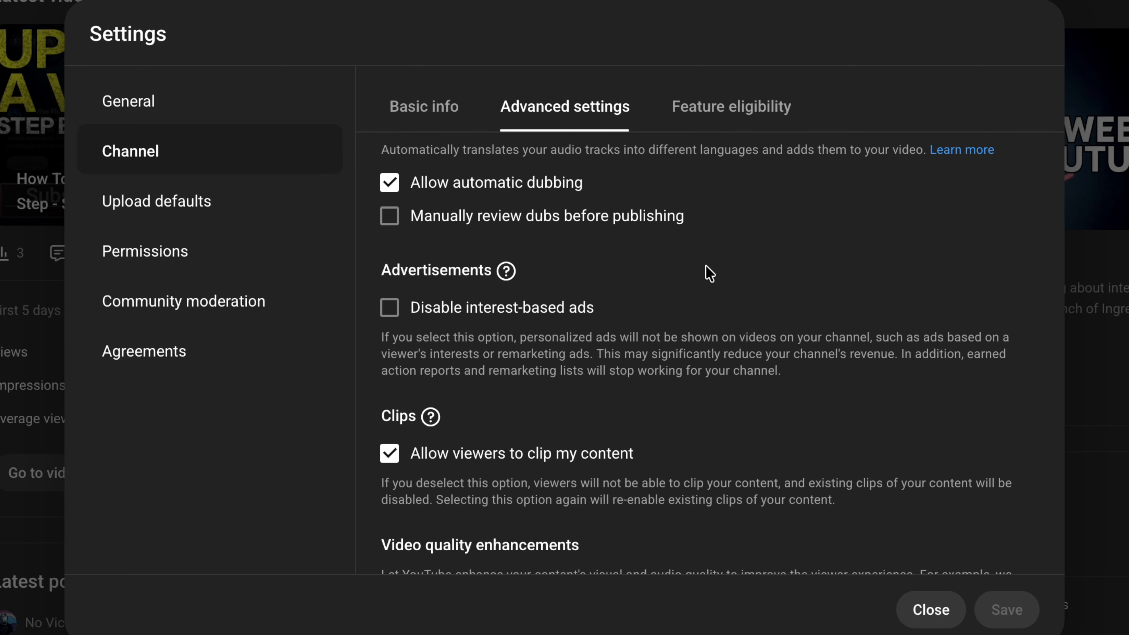
scroll(661, 265, "down", 3)
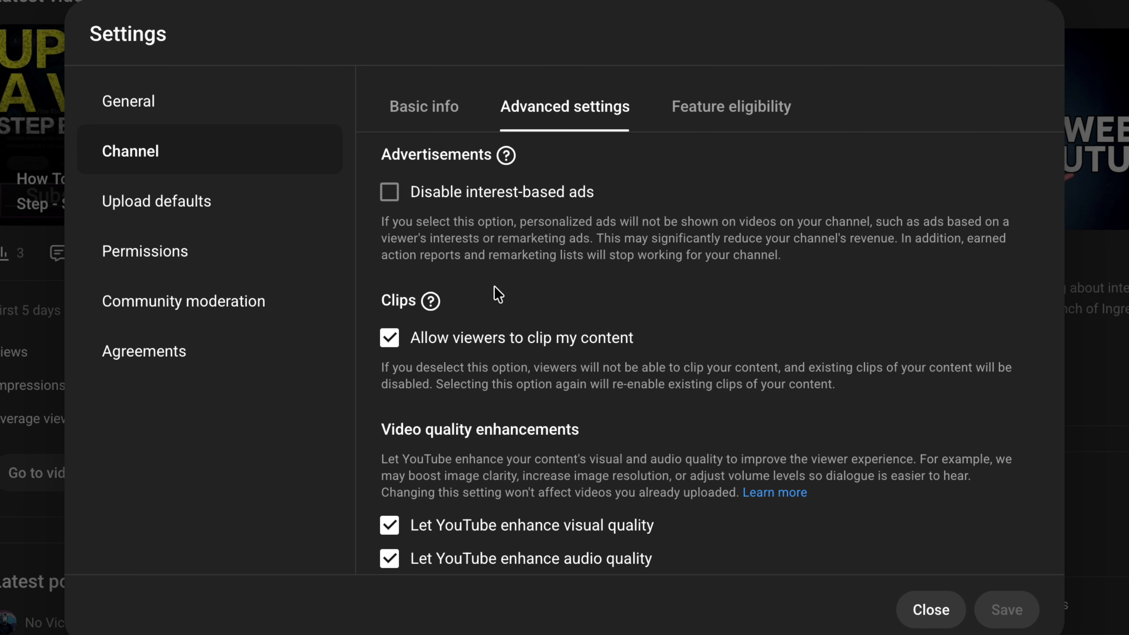
scroll(536, 249, "down", 3)
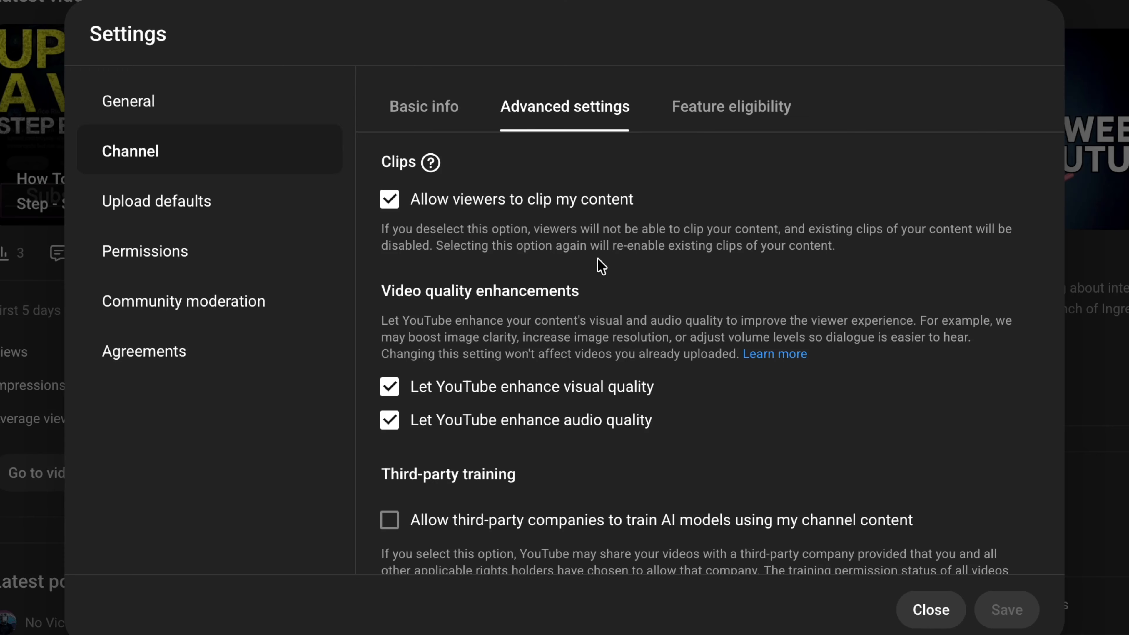
scroll(600, 258, "down", 3)
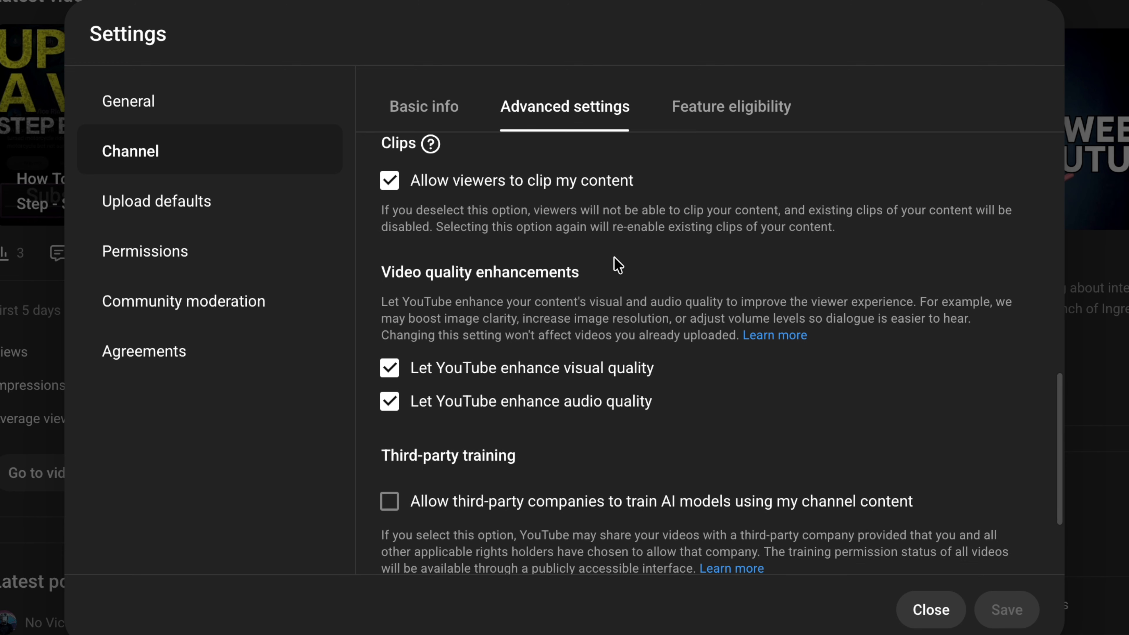
scroll(528, 260, "down", 1)
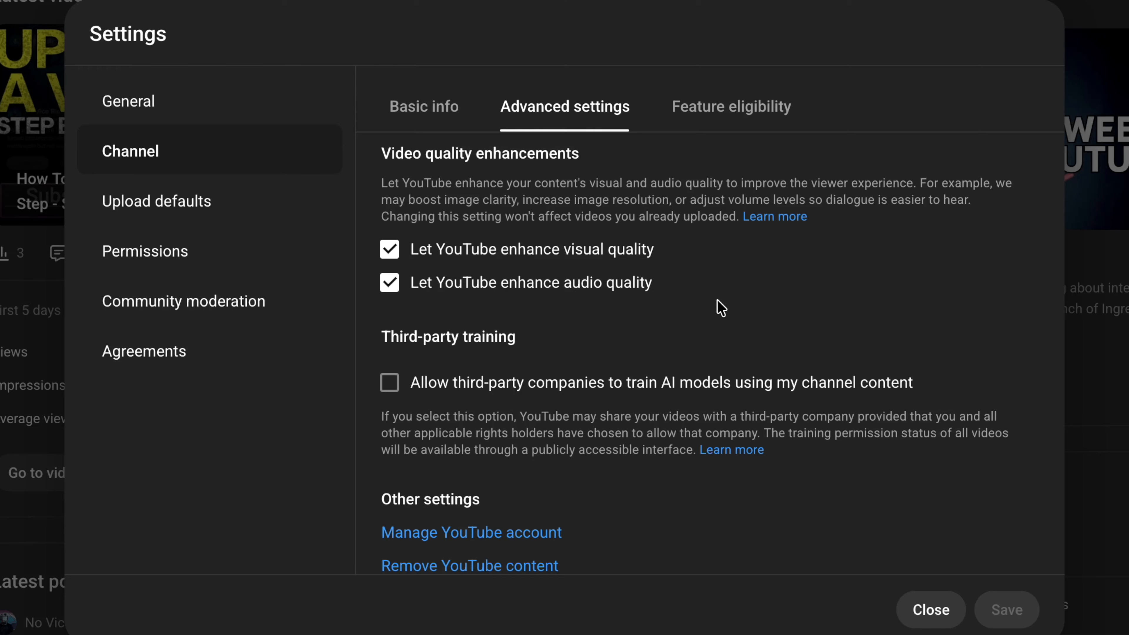
scroll(524, 327, "down", 1)
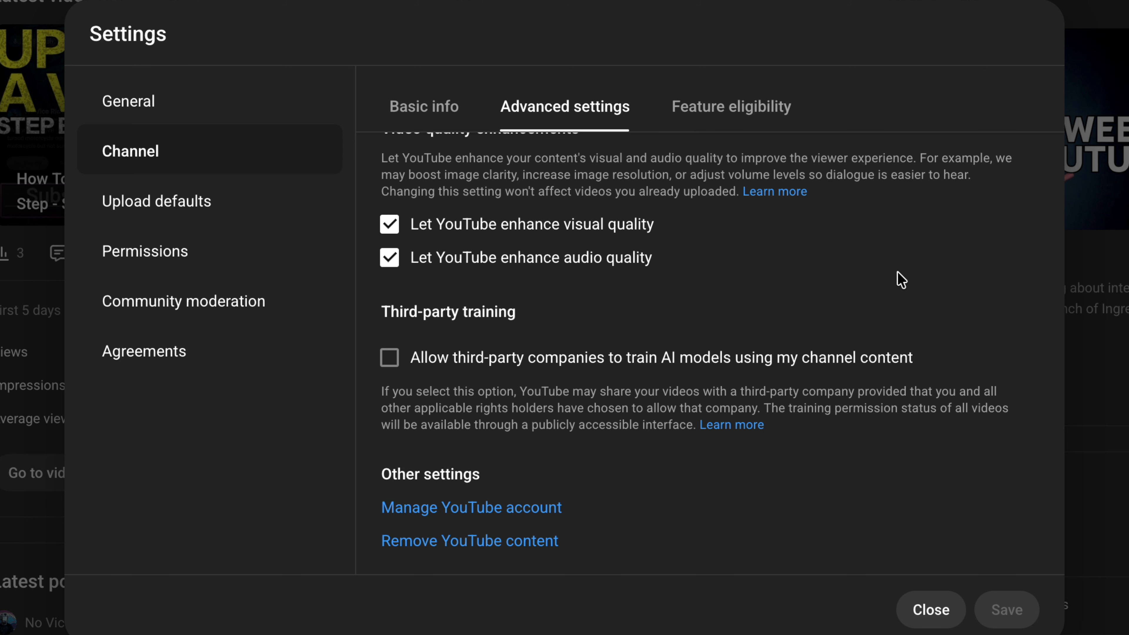
Check the channel's feature eligibility, expanding the Advanced features section to read its benefits and requirements, and collapse it again
left_click(694, 114)
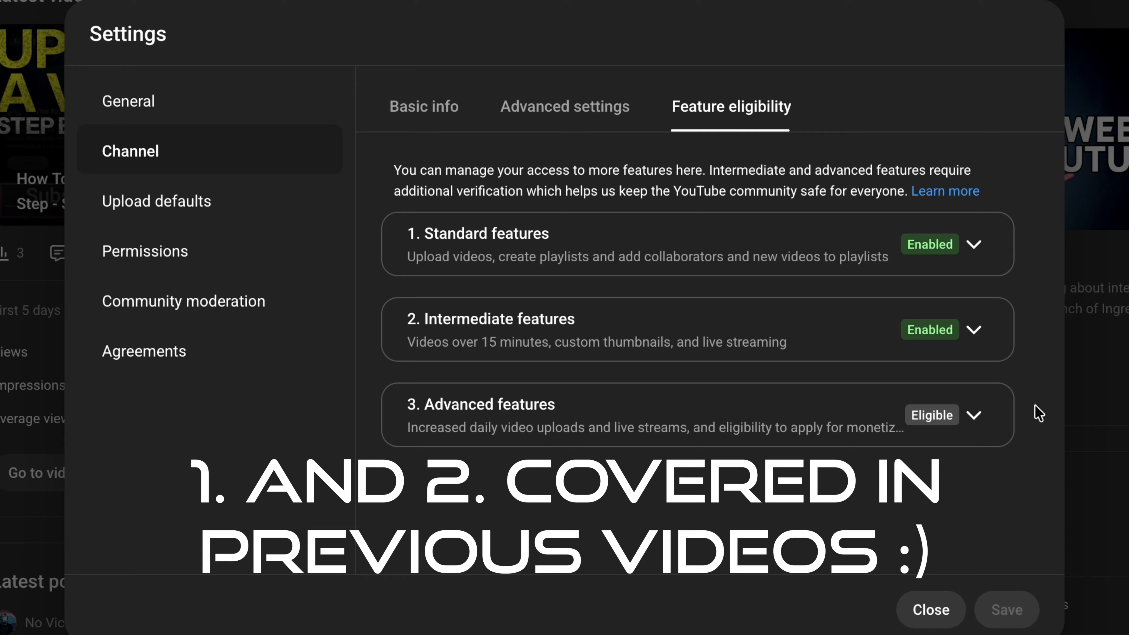
left_click(974, 416)
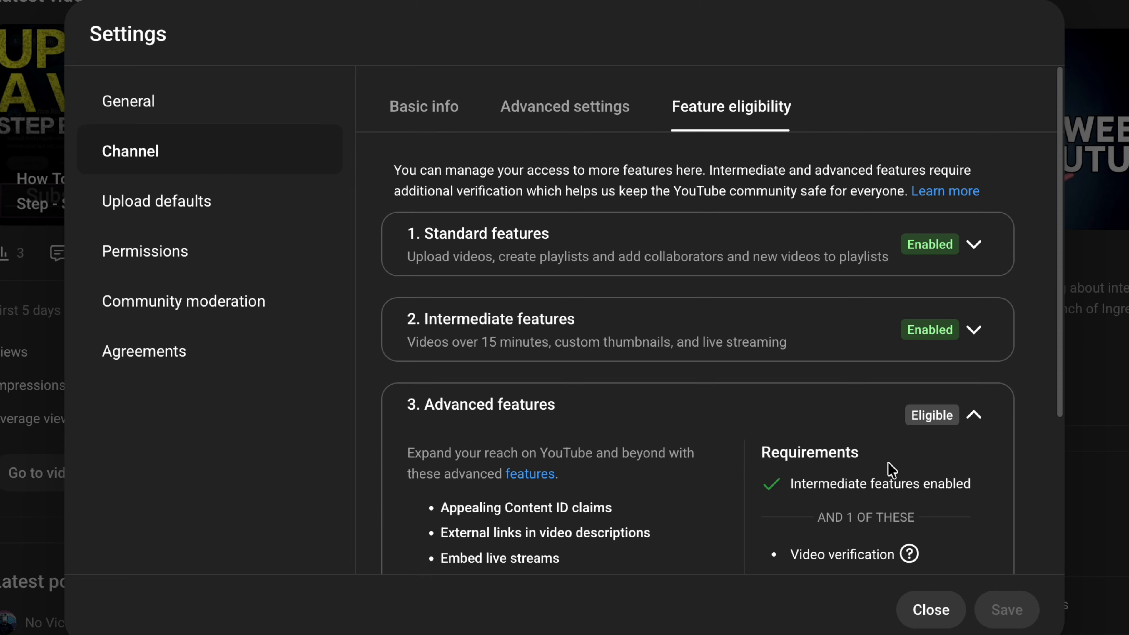
scroll(888, 464, "down", 3)
scroll(887, 463, "down", 2)
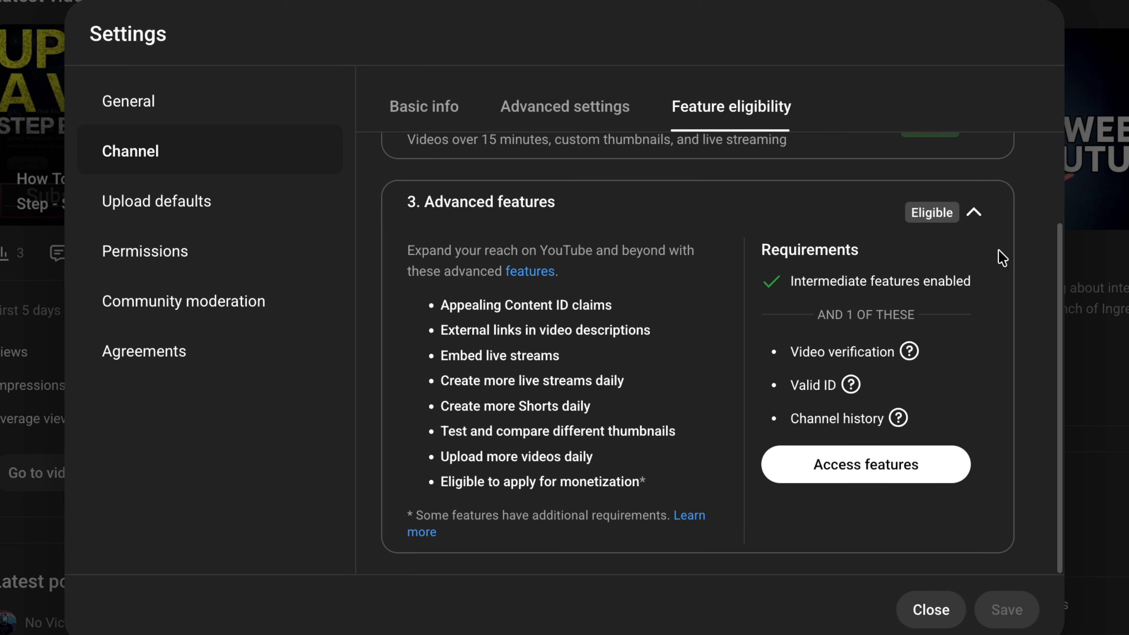
left_click(980, 220)
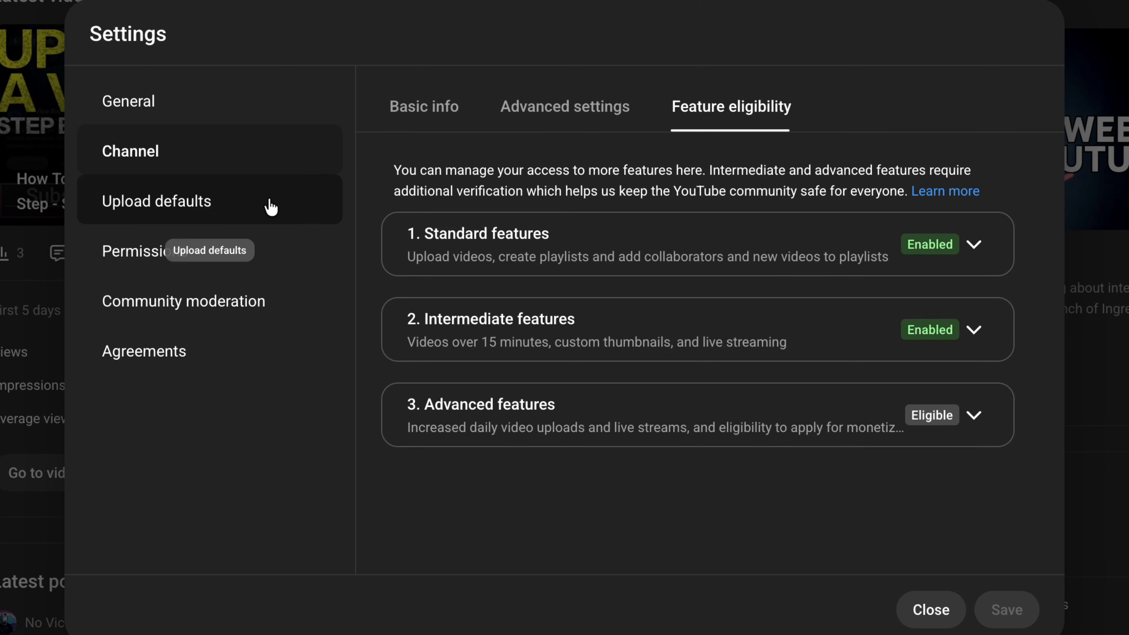
In the upload defaults, fill the description with "Music by CreatorMix.com" and a second line crediting the photographer's handle for photos
left_click(270, 206)
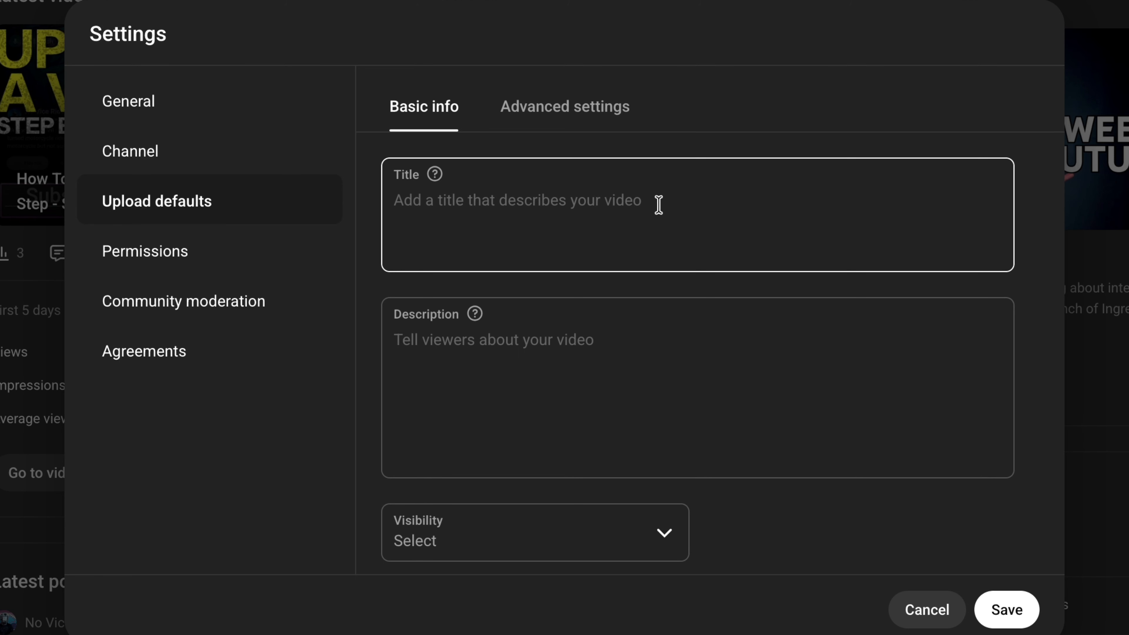
left_click(450, 368)
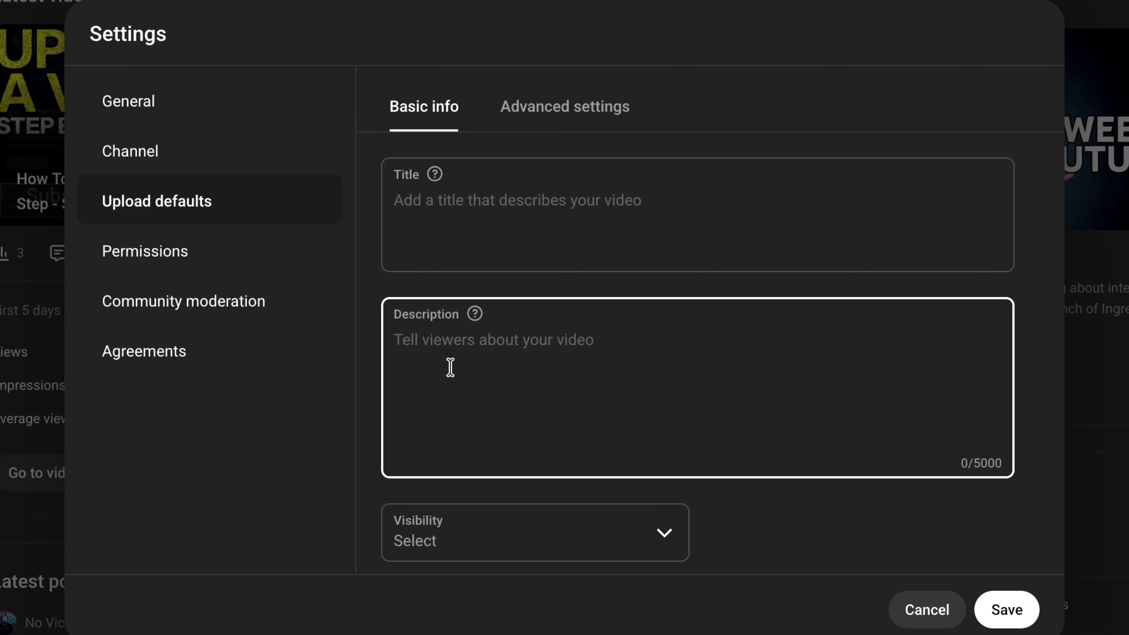
left_click(452, 370)
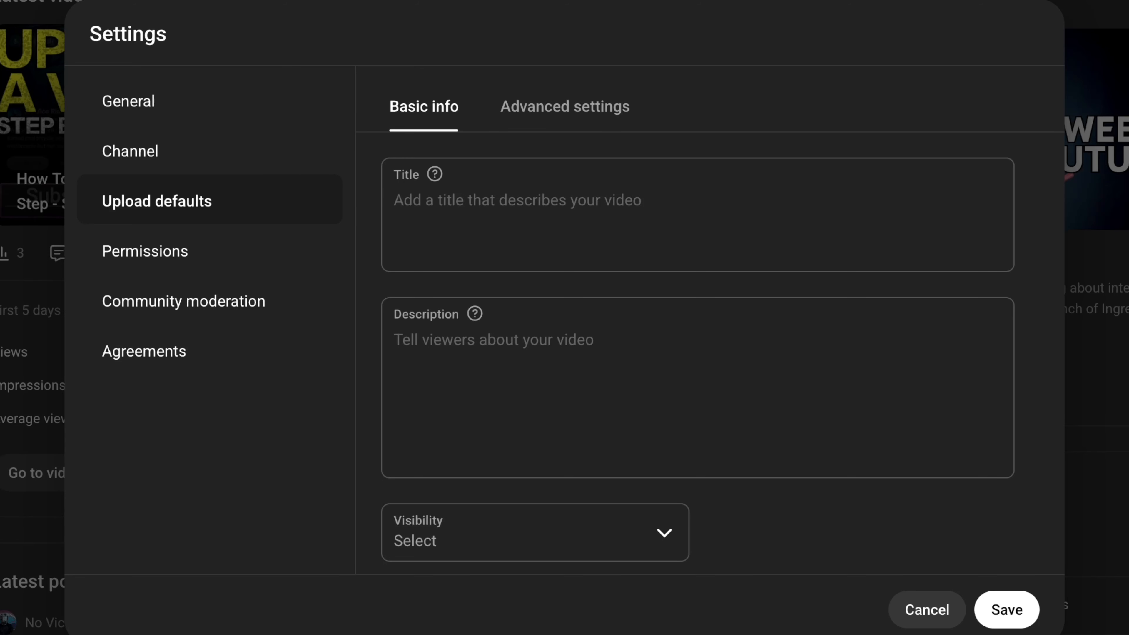
left_click(494, 387)
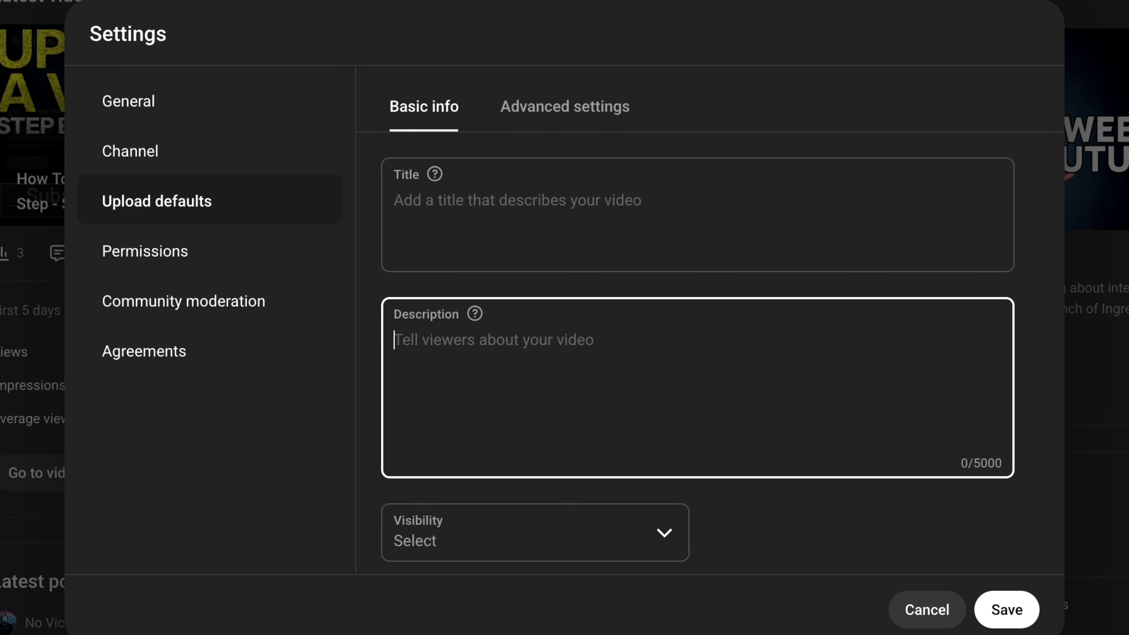
type("Music by CreatorMix.com Photos by @al.stuart.photography")
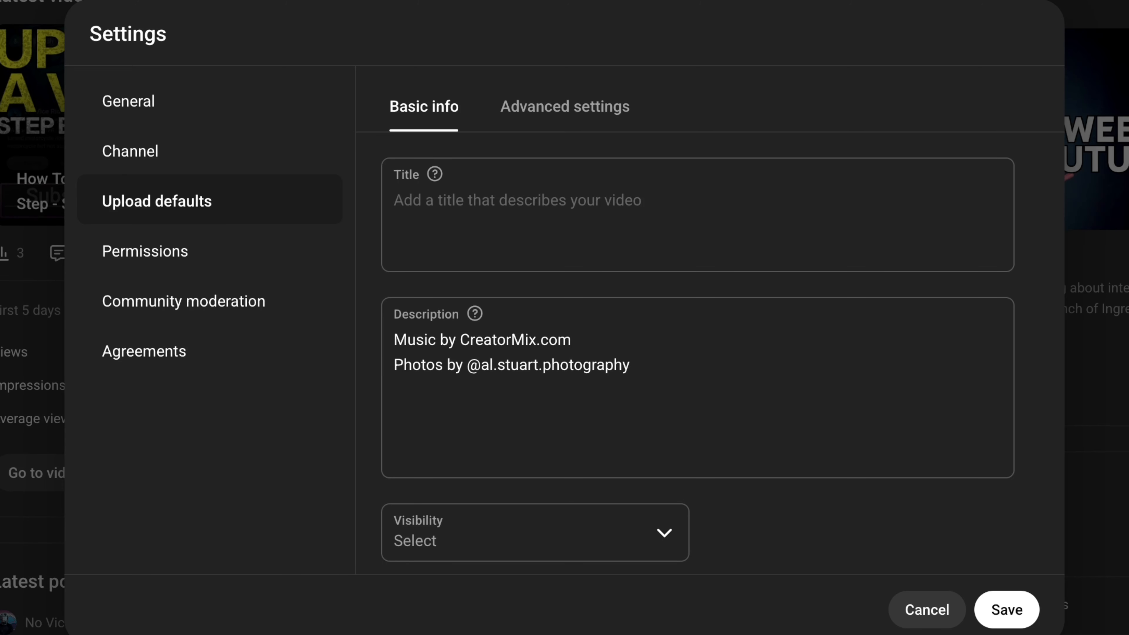
left_click(404, 133)
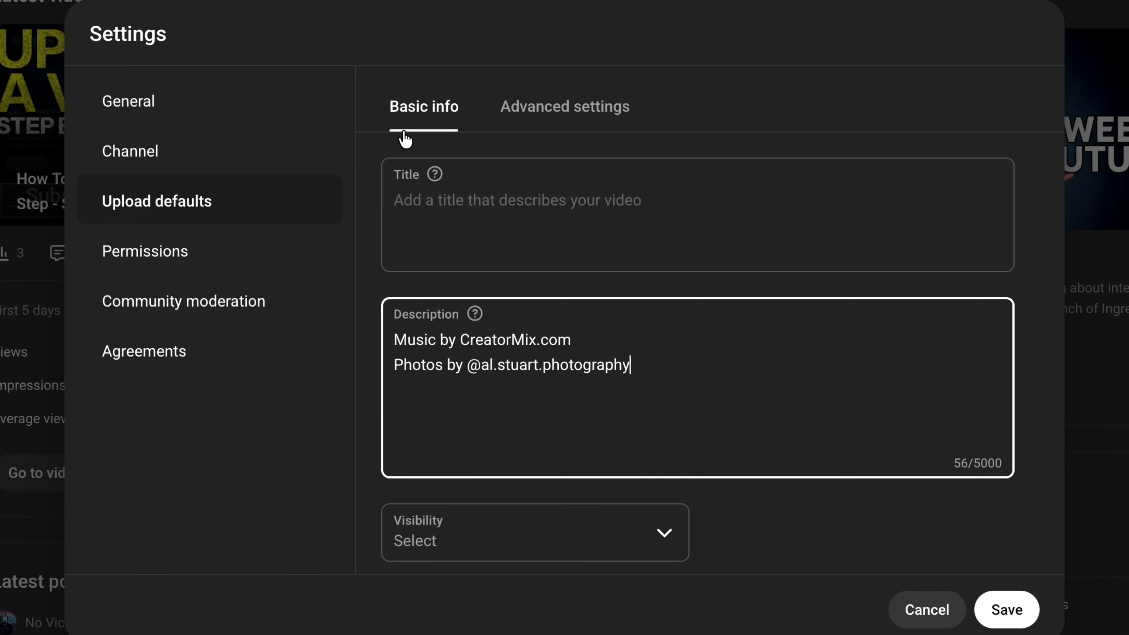
left_click(395, 340)
key("Return")
key("Return")
key("Up")
key("Up")
type("👉 Subscribe for more videos: youtube.com/@No_Vice_Rider?sub_confirmation=1 👍 Like, Comment & SUB!! 🤘😍🤘")
key("Delete")
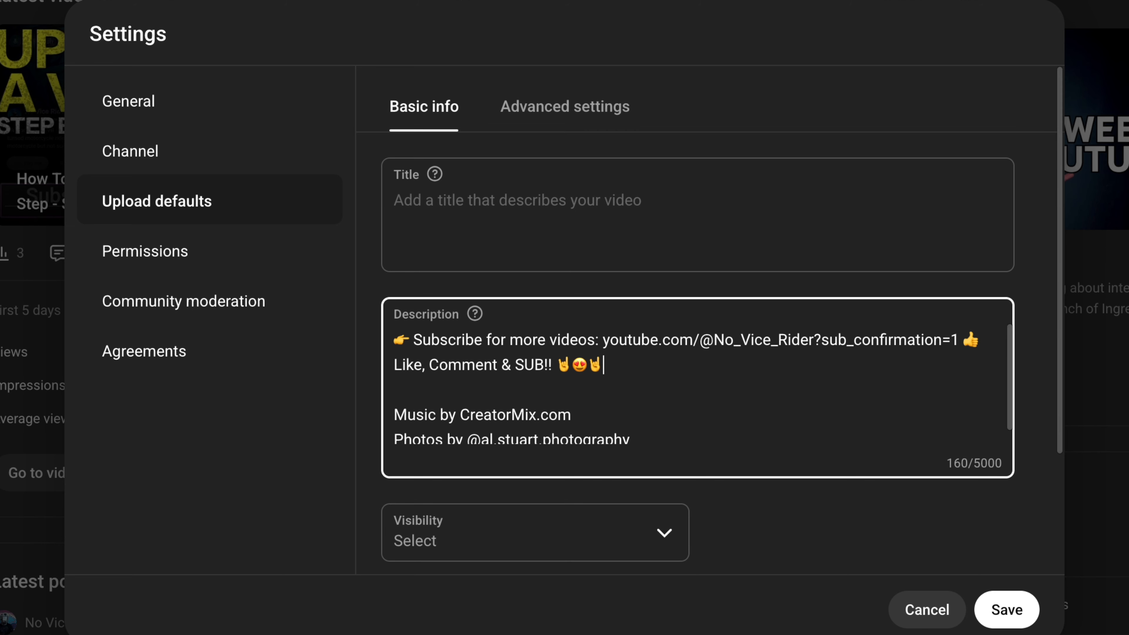
left_click(816, 340)
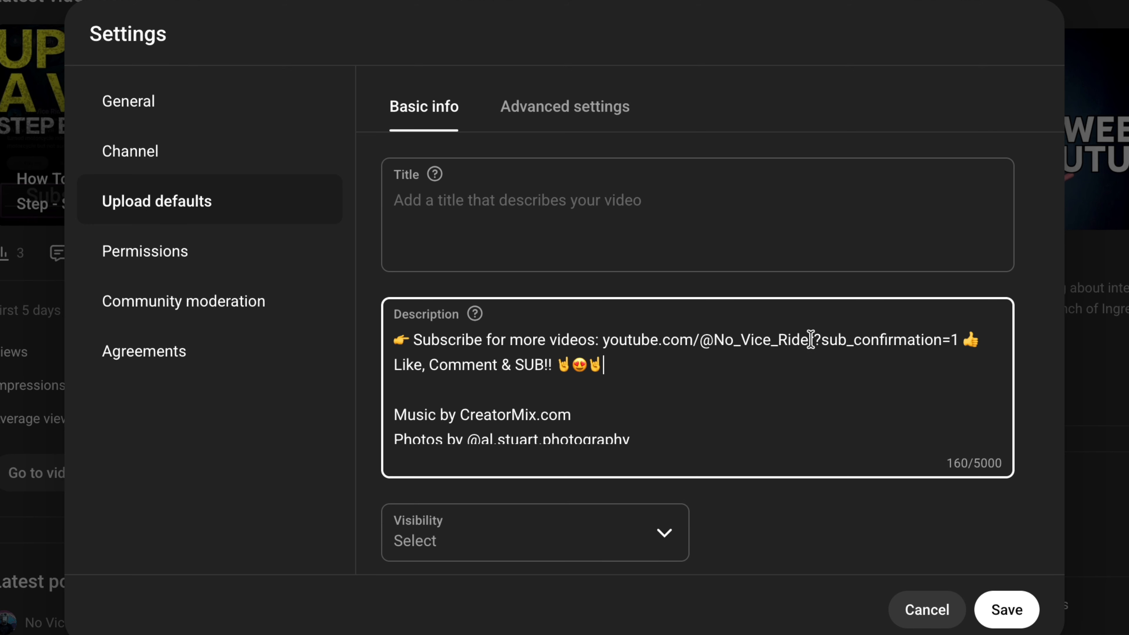
key("BackSpace")
key("BackSpace")
key("BackSpace")
key("BackSpace")
key("BackSpace")
type("Cret")
key("BackSpace")
type("ator")
left_click(640, 367)
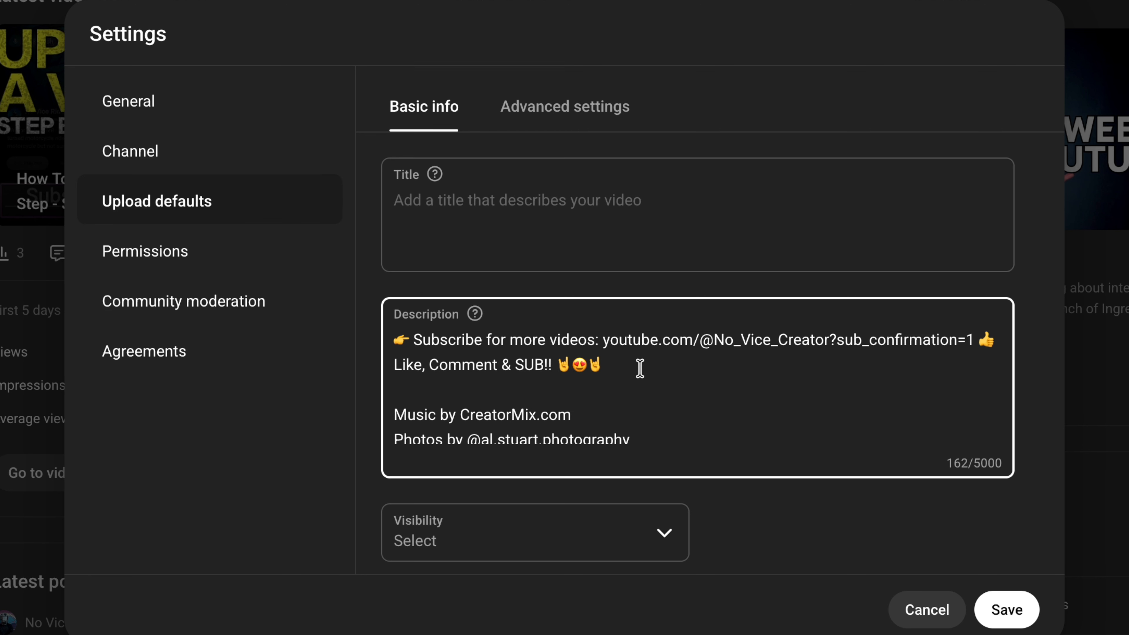
scroll(715, 334, "down", 1)
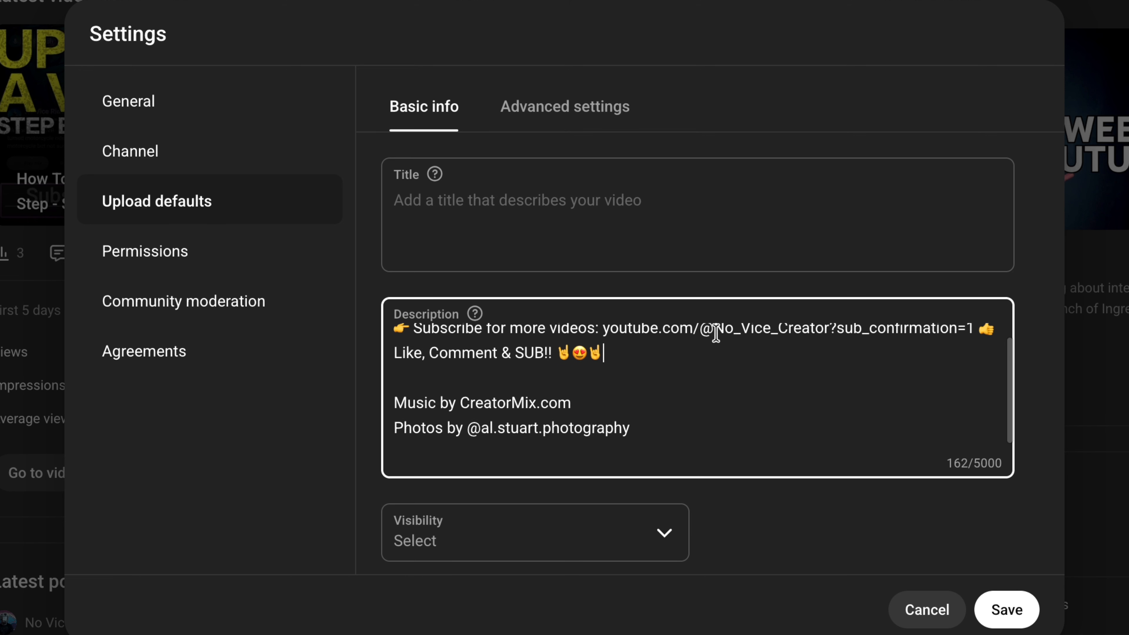
scroll(1043, 317, "down", 2)
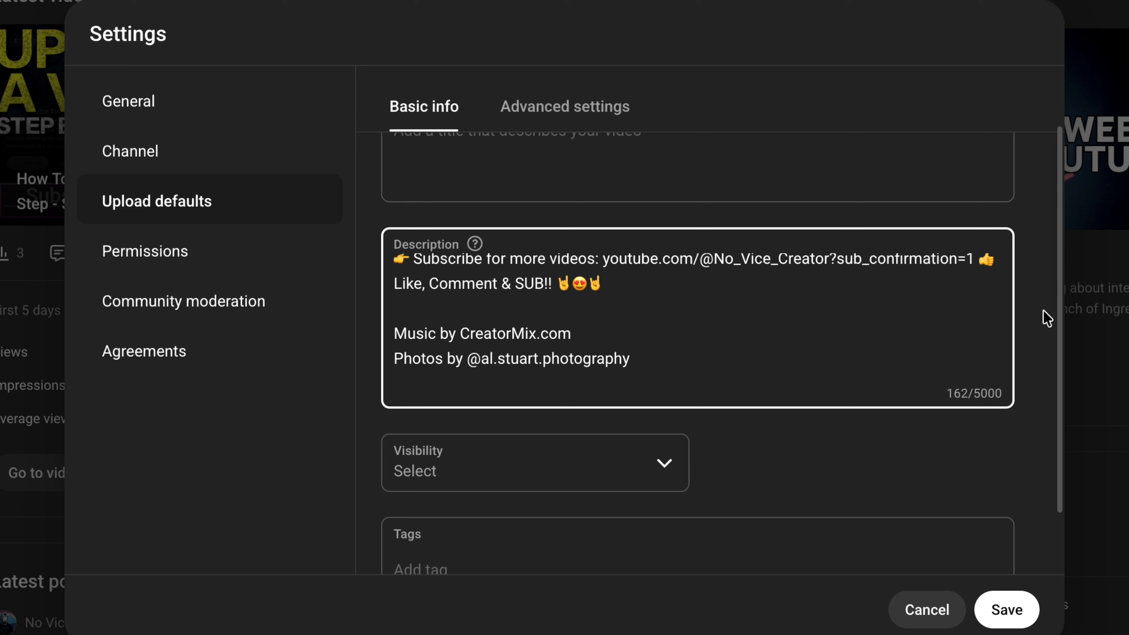
triple_click(656, 359)
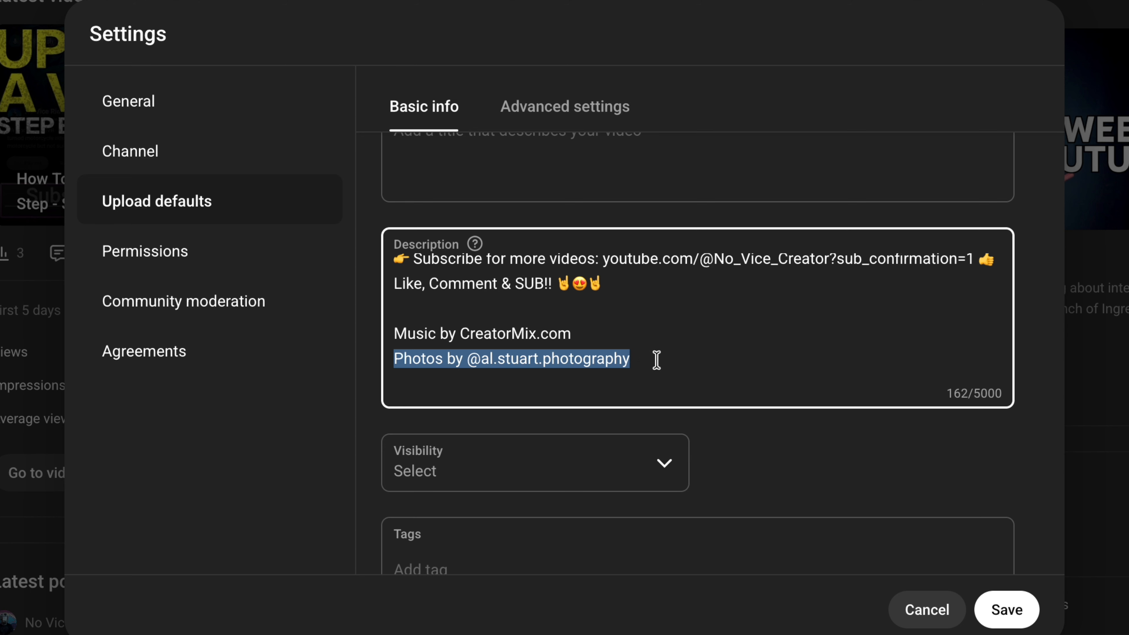
key("BackSpace")
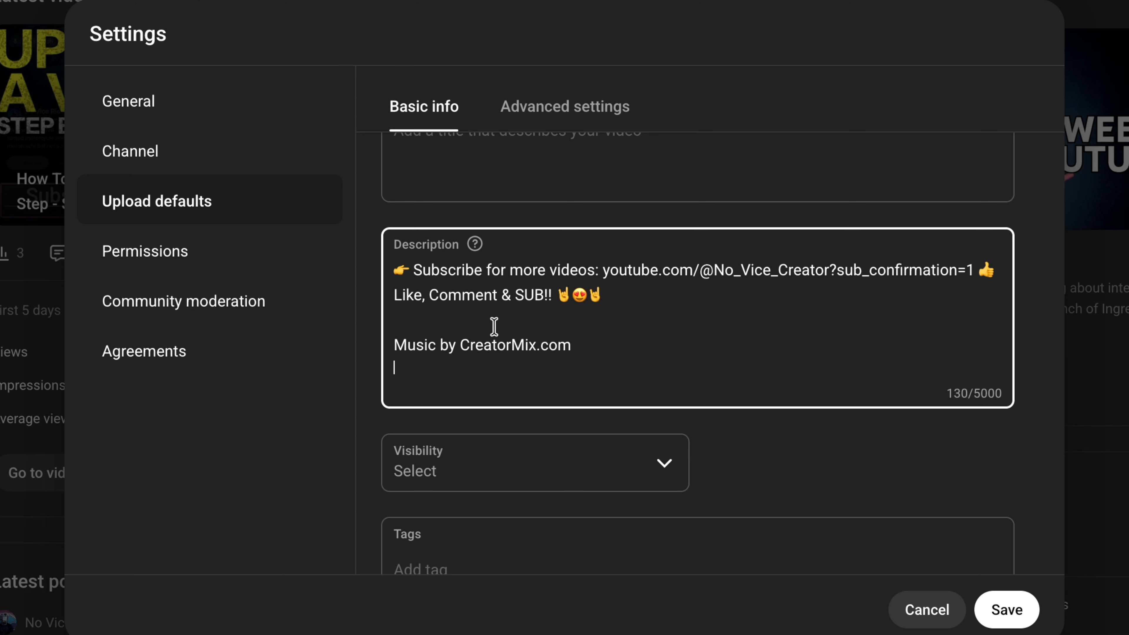
left_click(521, 340)
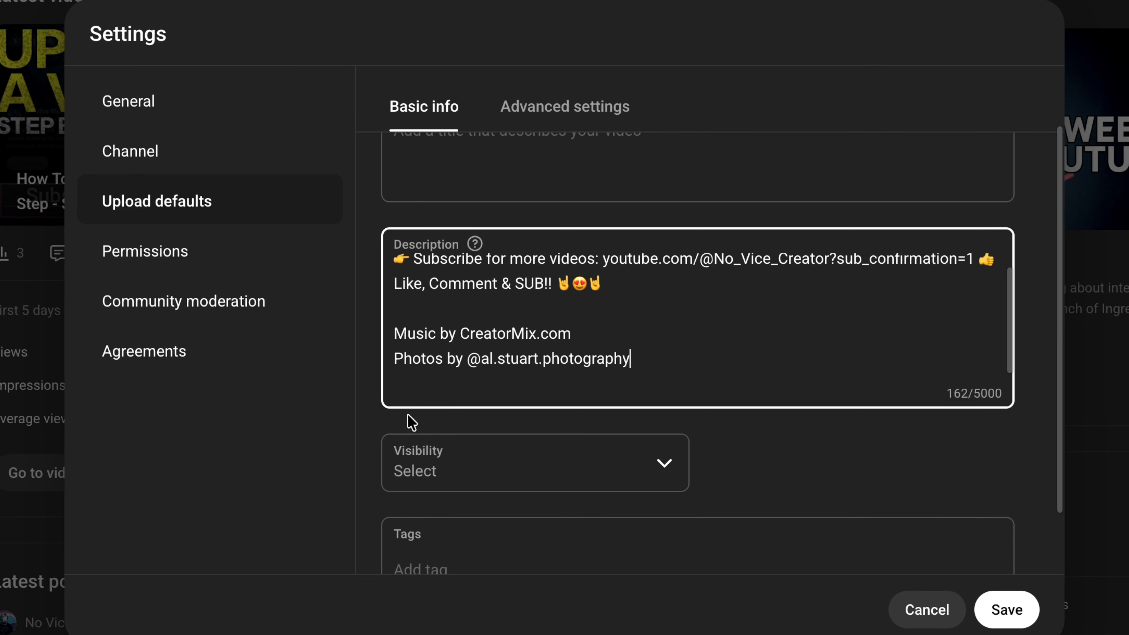
left_click_drag(569, 361, 369, 340)
key("BackSpace")
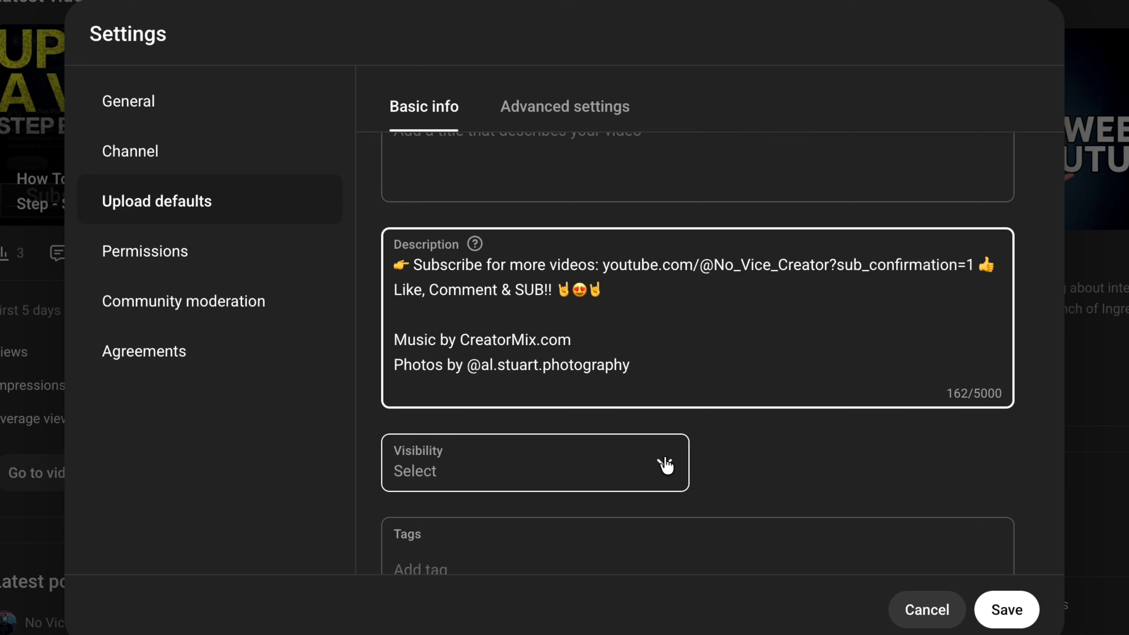
Set the default visibility for uploads to Private and leave the default tags empty
left_click(664, 465)
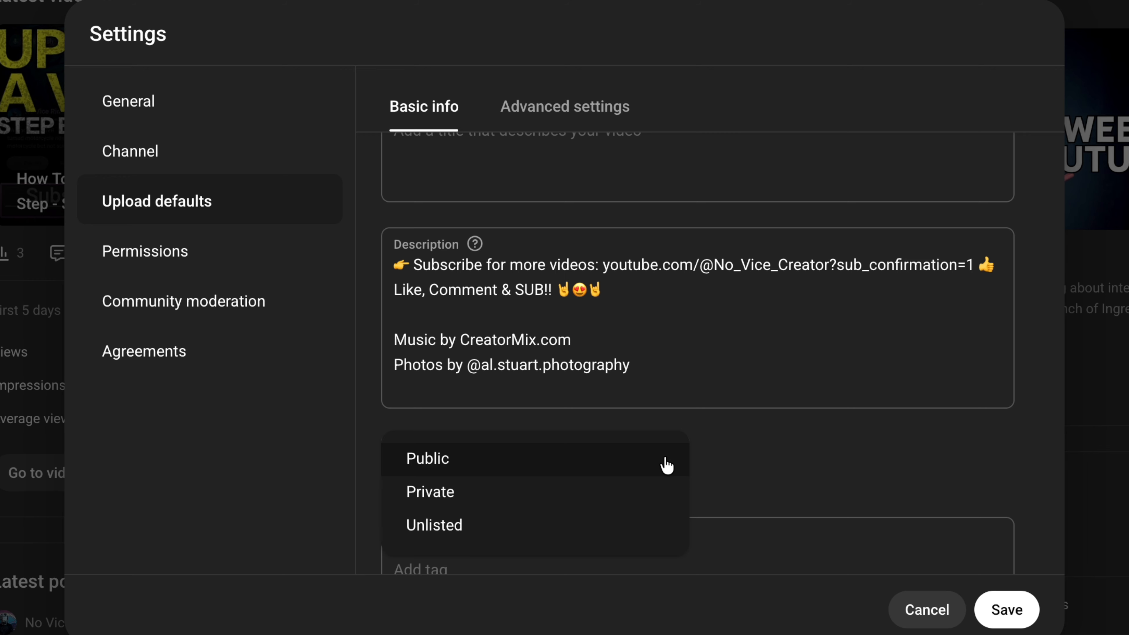
left_click(433, 492)
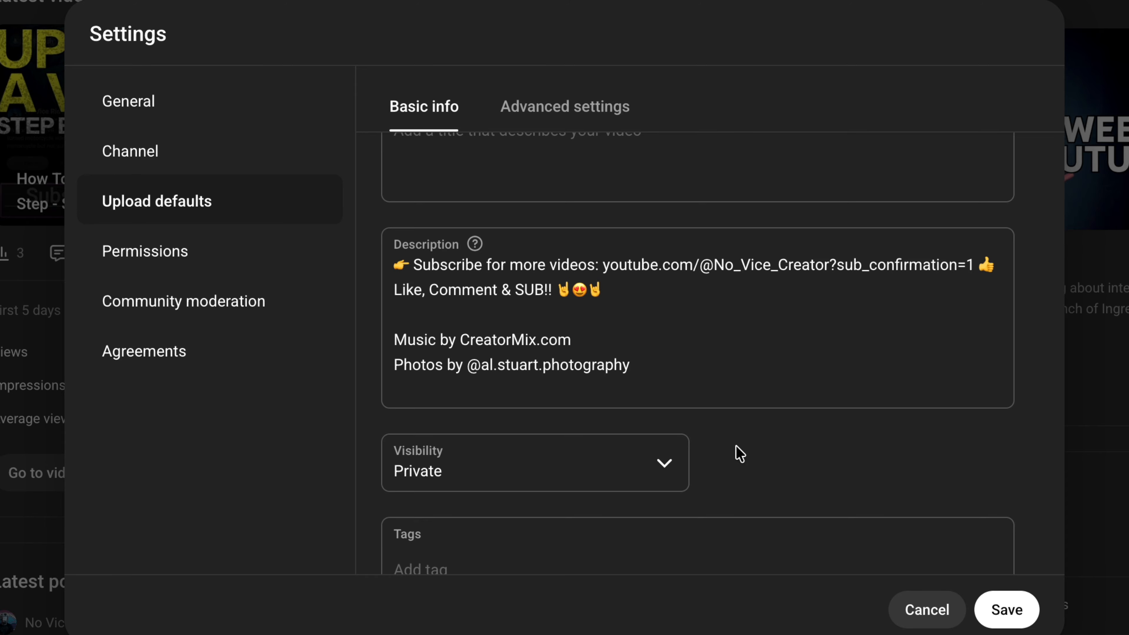
scroll(776, 410, "down", 2)
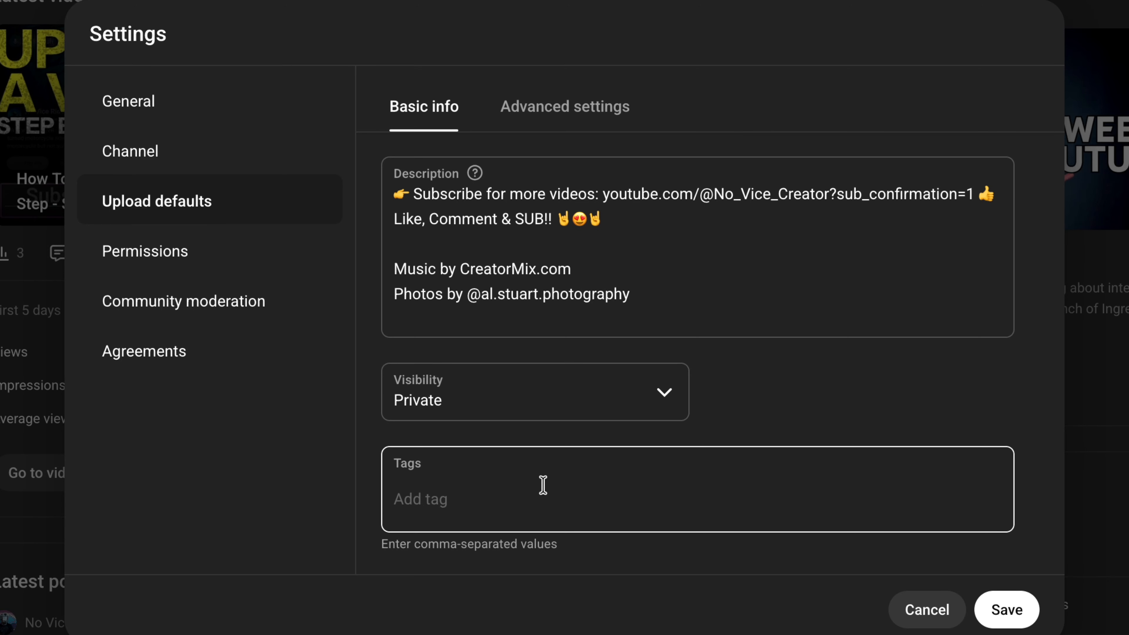
left_click(758, 411)
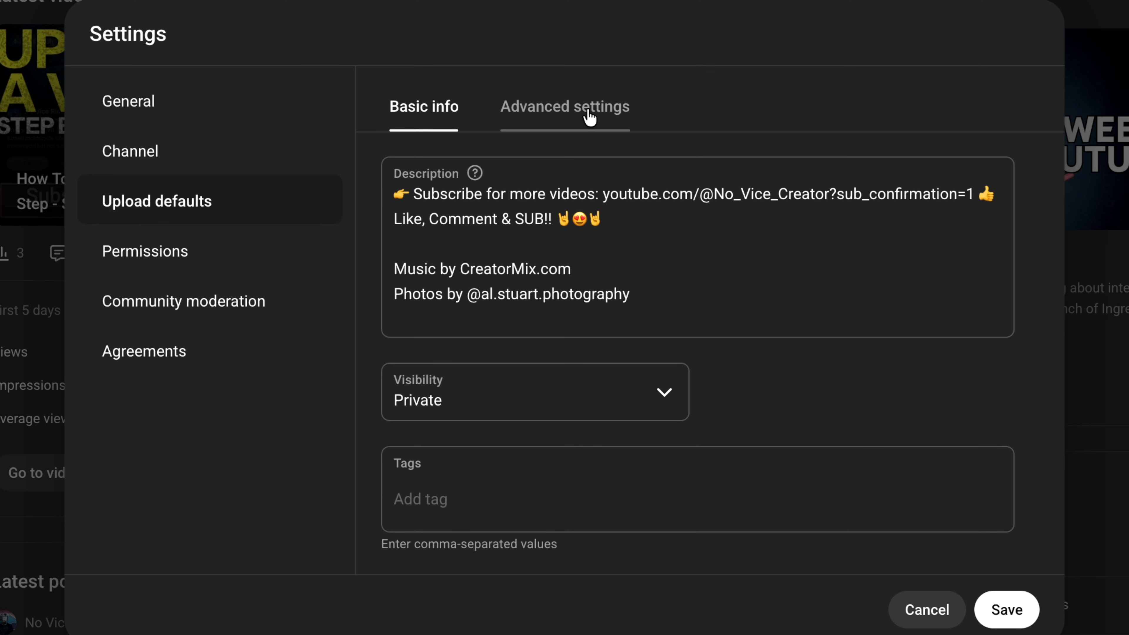
In the advanced upload defaults, keep the Standard YouTube License and set the category to Howto & Style
left_click(589, 118)
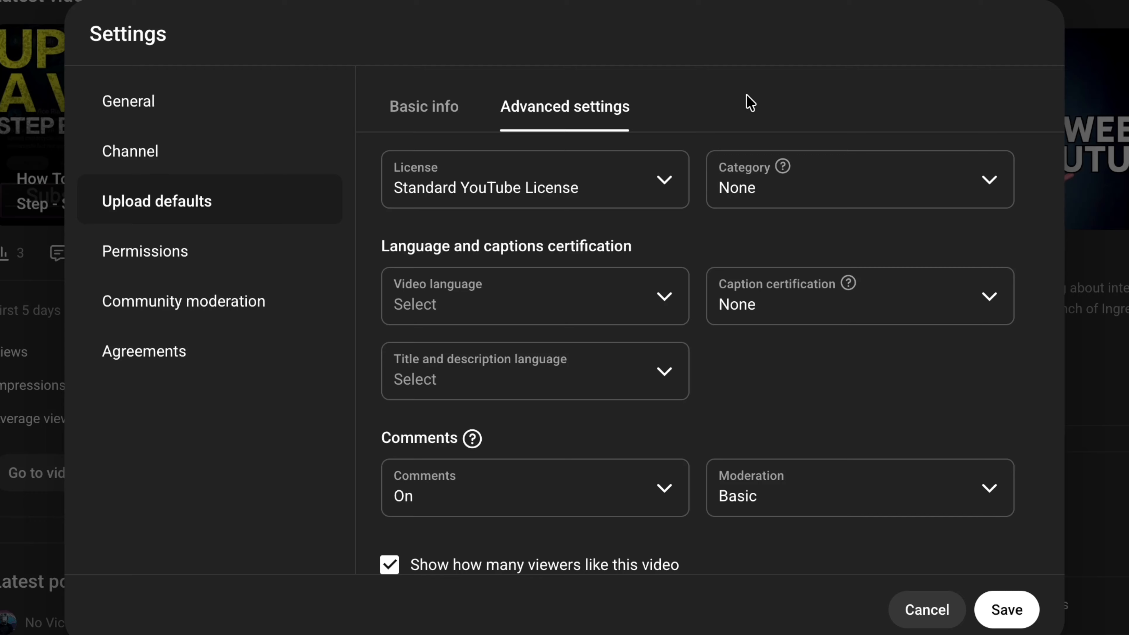
left_click(667, 196)
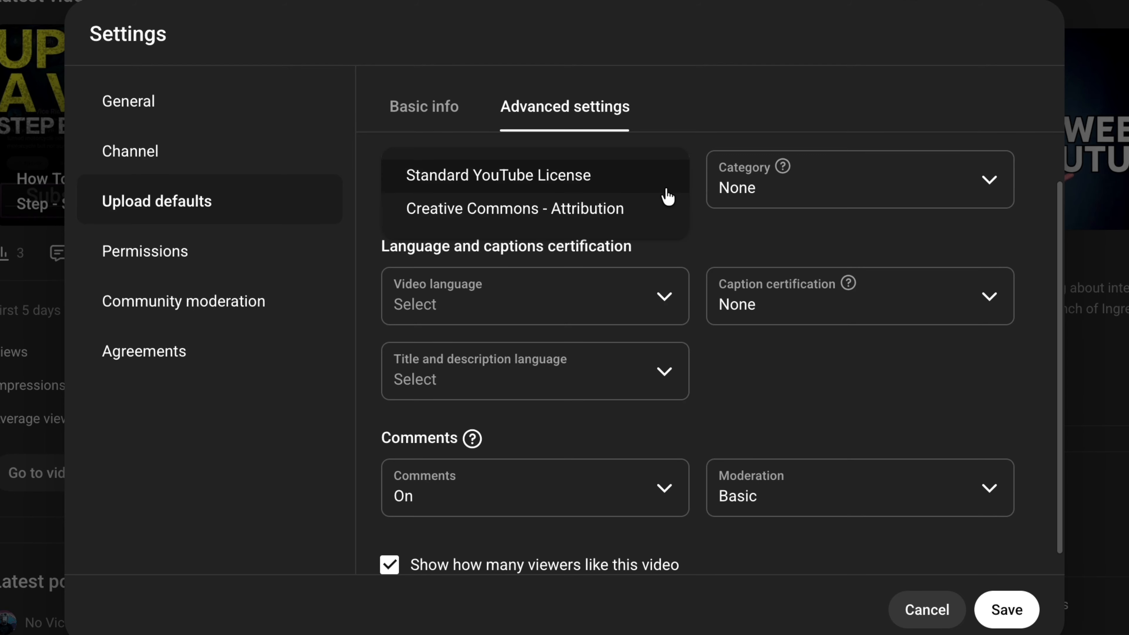
left_click(606, 179)
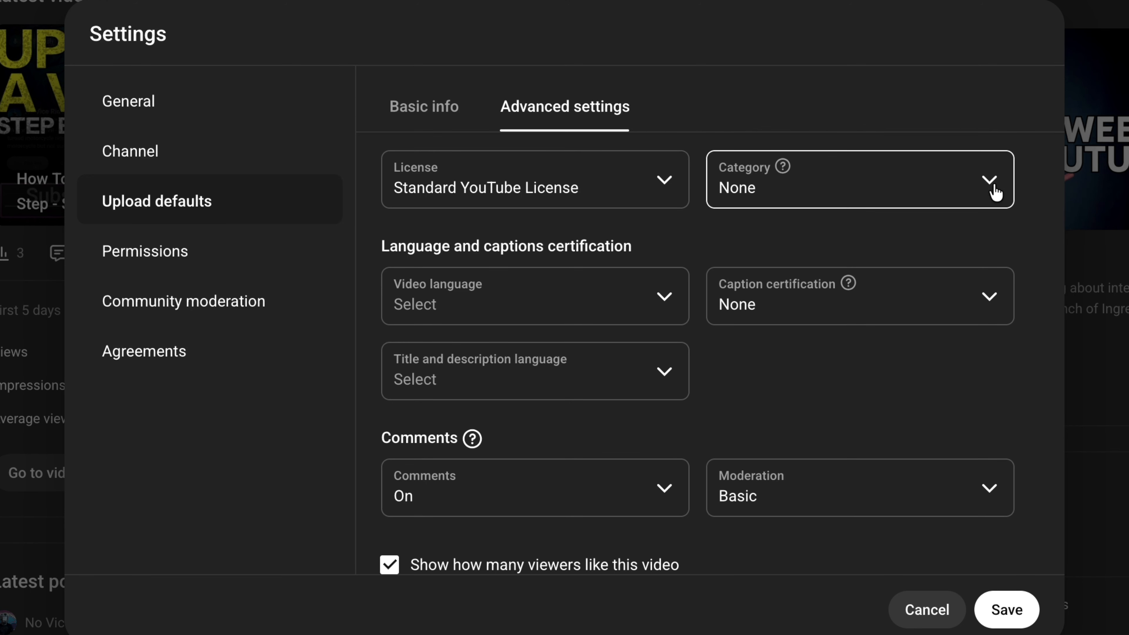
left_click(995, 191)
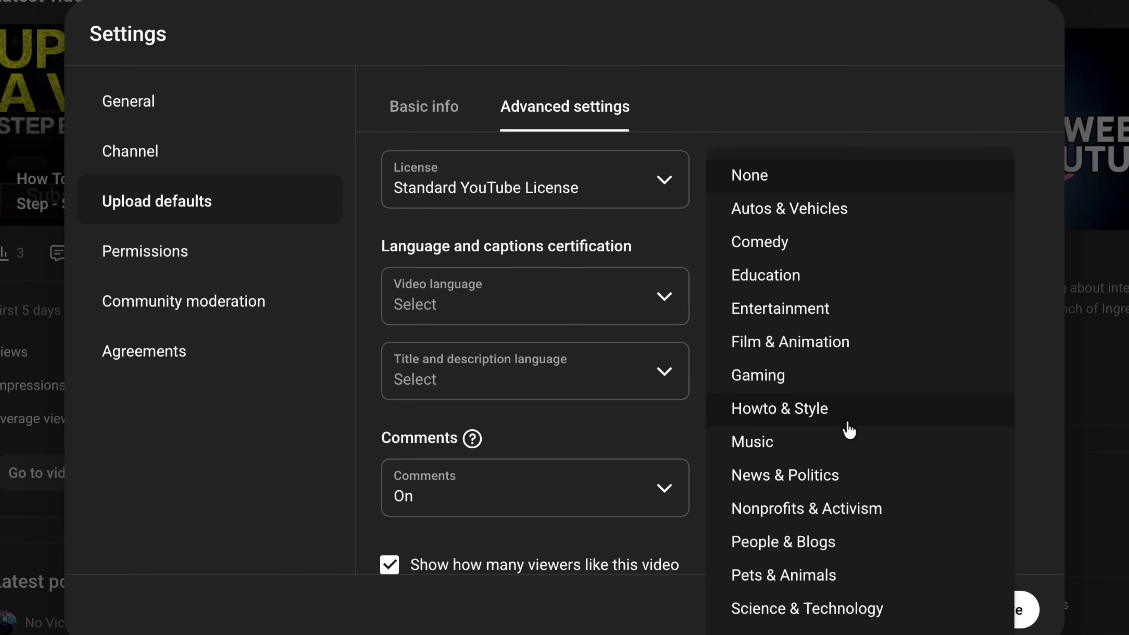
left_click(790, 415)
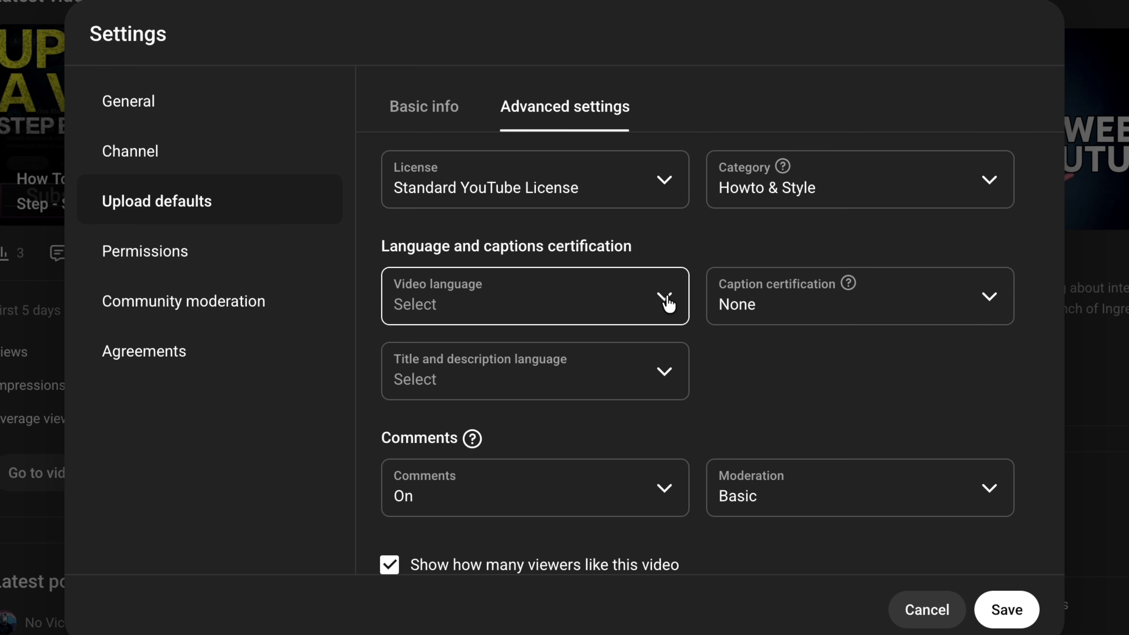
Set the default video language to English
left_click(668, 303)
scroll(517, 420, "down", 15)
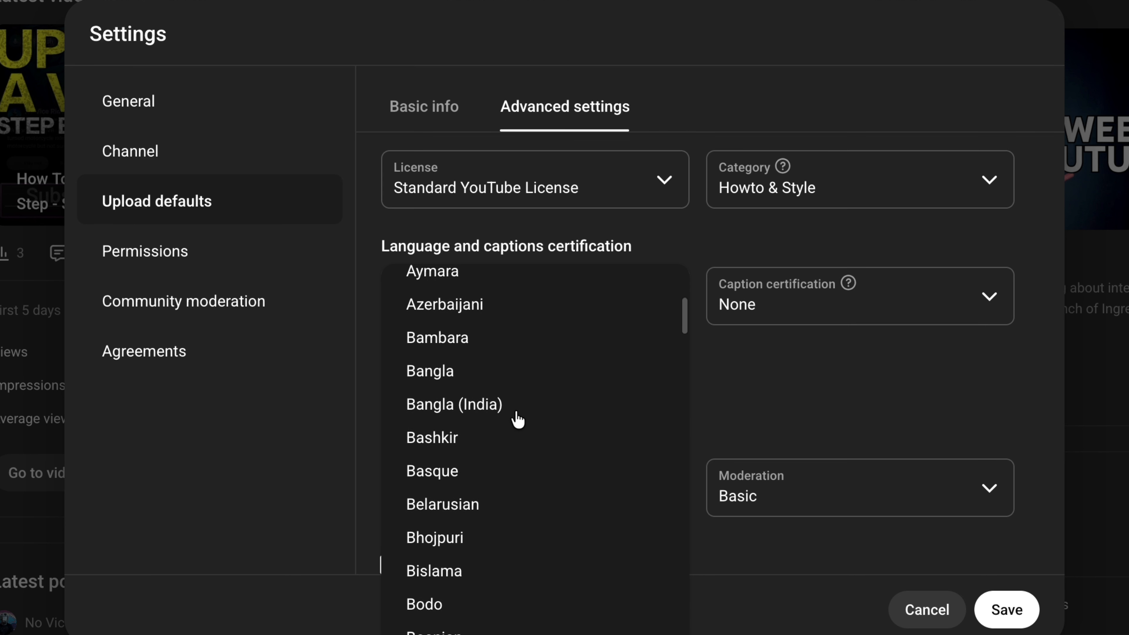
scroll(517, 421, "down", 20)
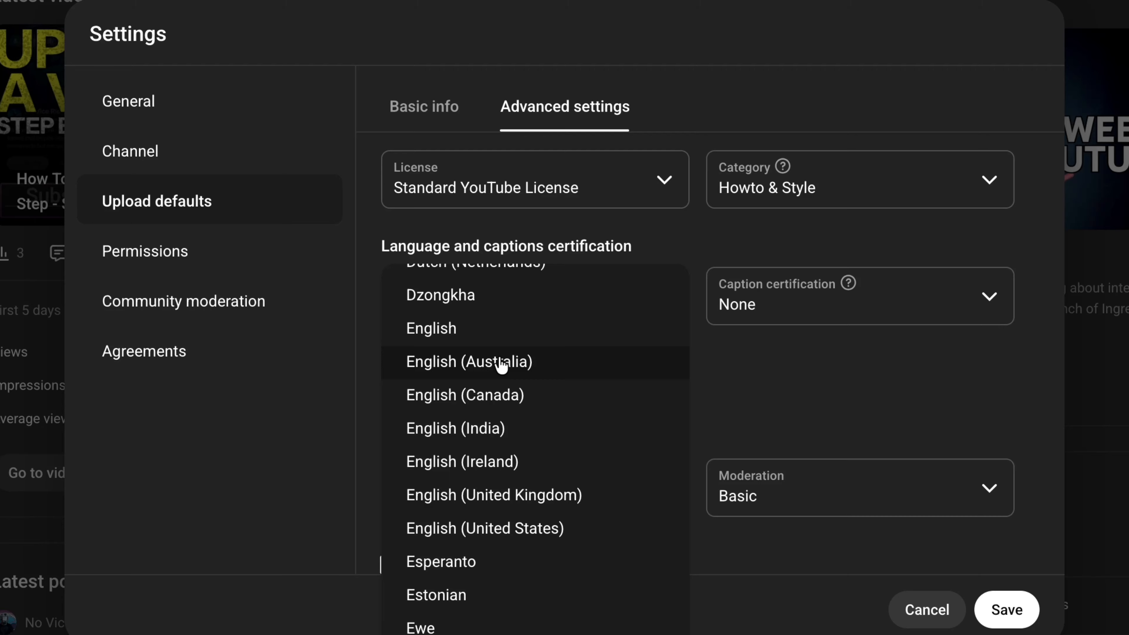
left_click(443, 330)
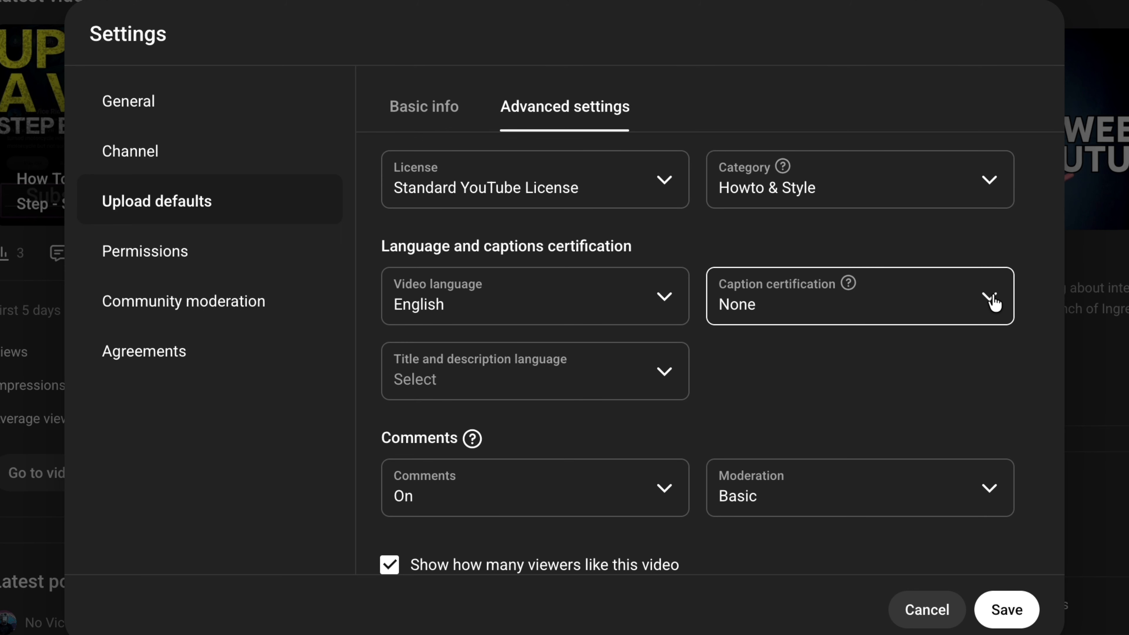
Set the default caption certification to "This content has never aired on television in the U.S."
left_click(995, 303)
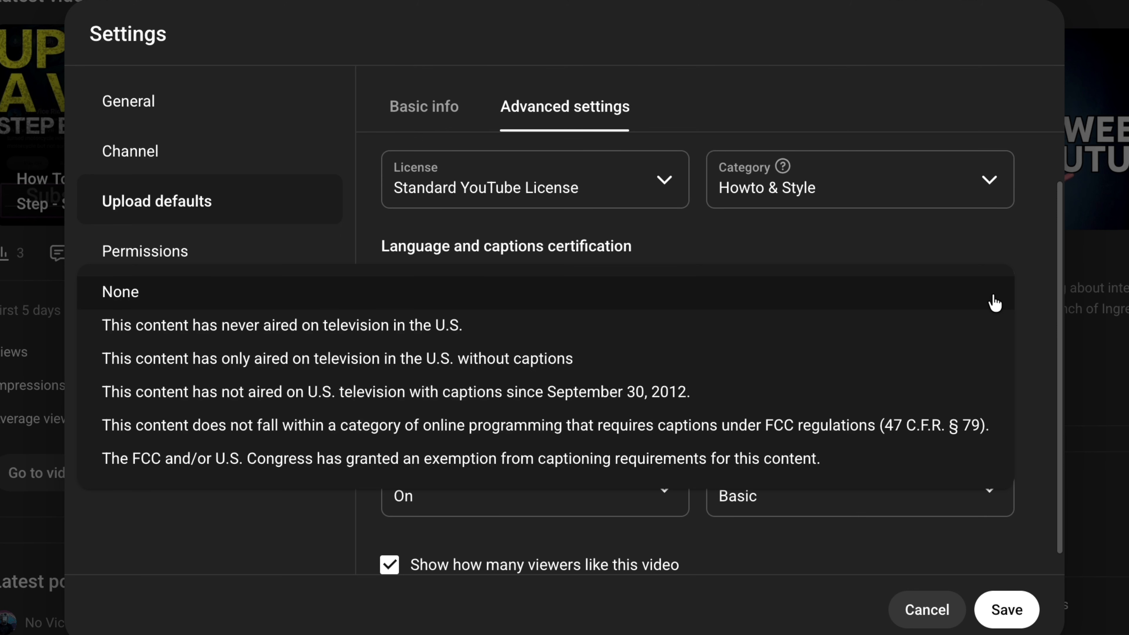
left_click(326, 330)
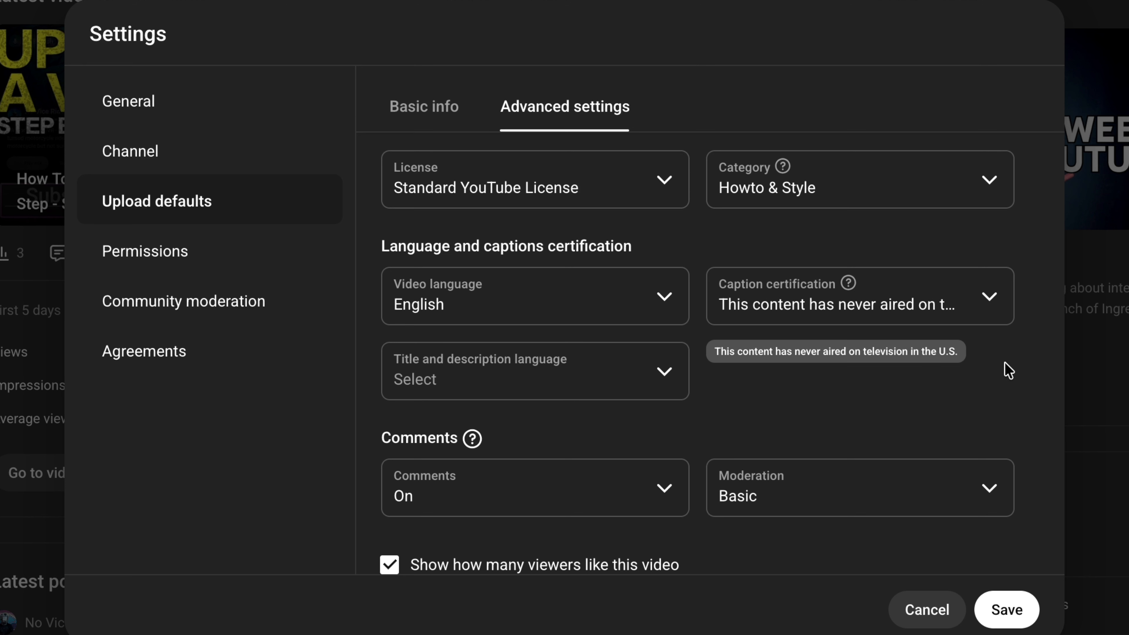
left_click(990, 297)
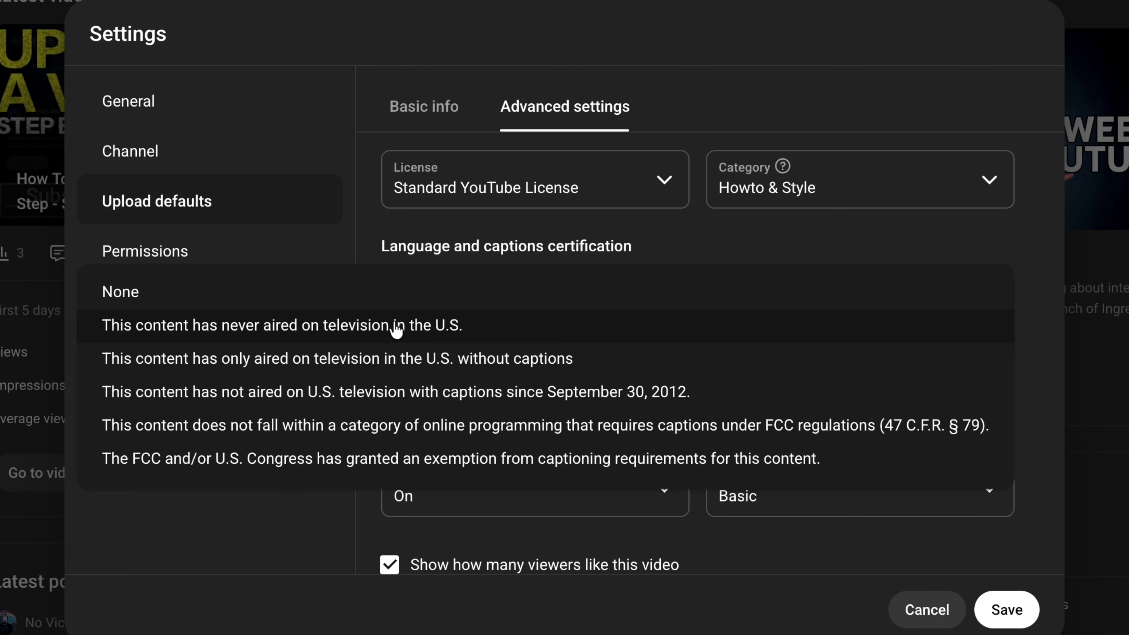
left_click(337, 329)
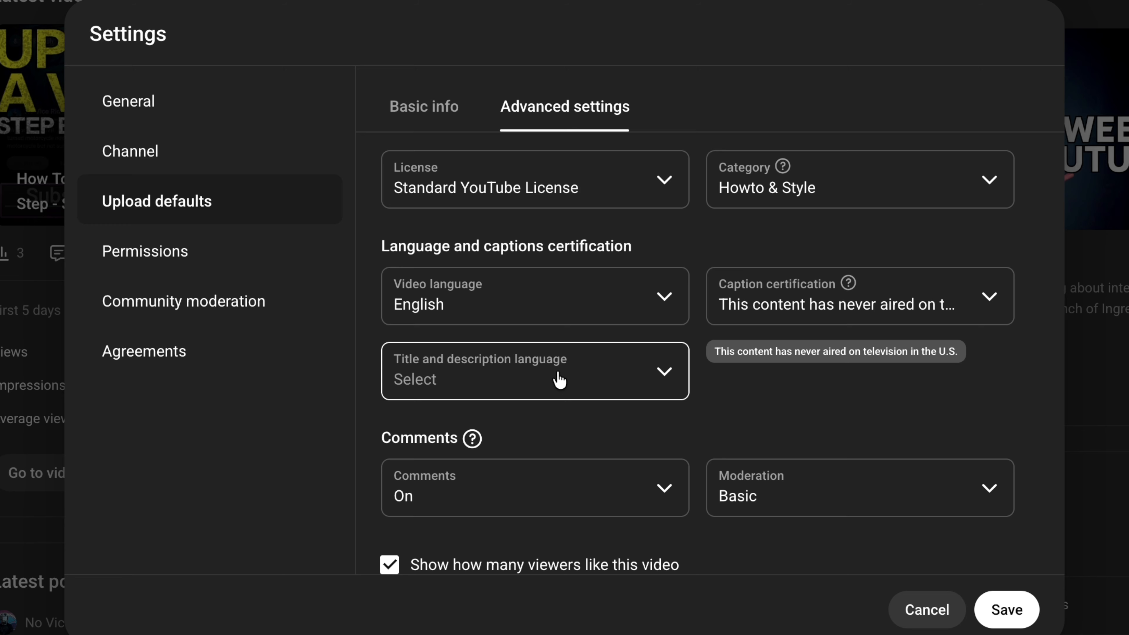
Set the default title and description language to English
left_click(668, 376)
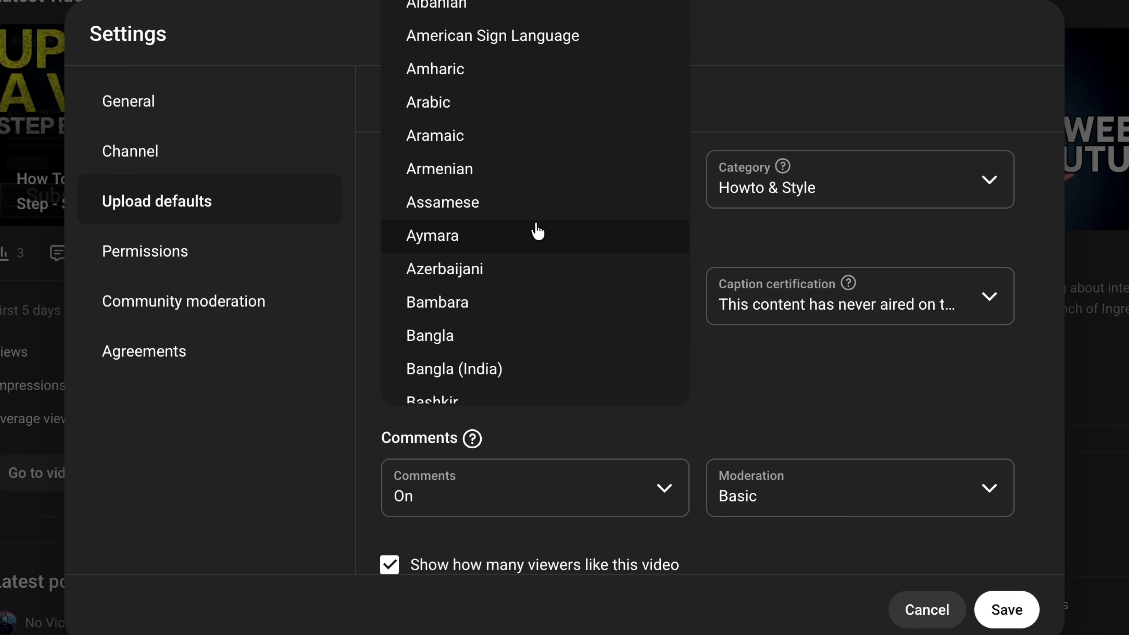
scroll(537, 231, "down", 15)
scroll(535, 232, "down", 20)
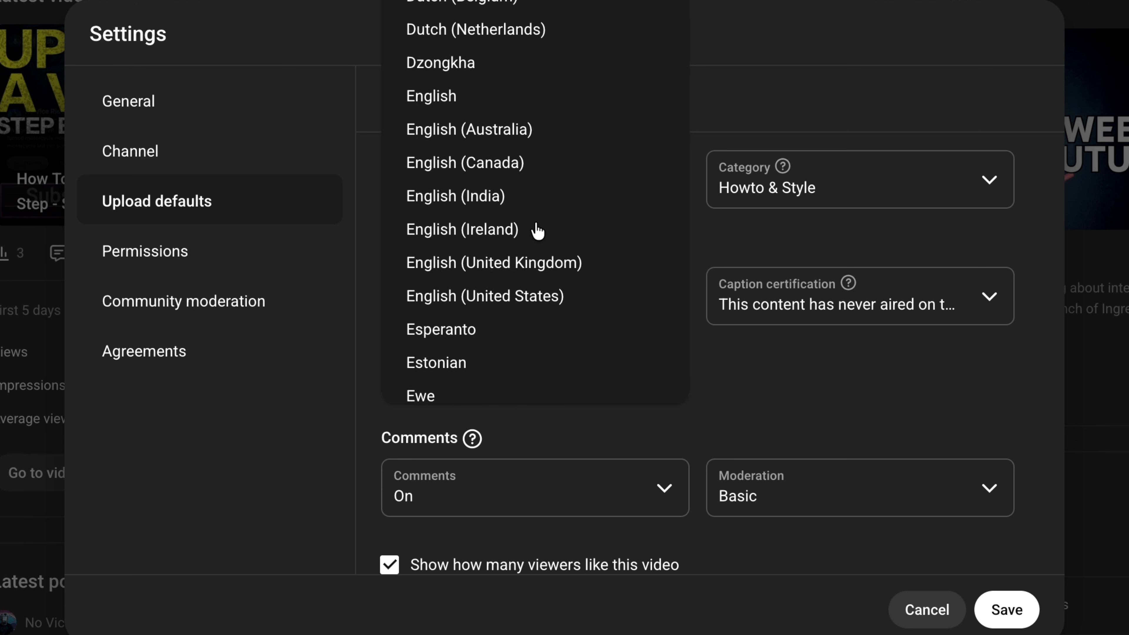
scroll(535, 231, "up", 2)
left_click(465, 5)
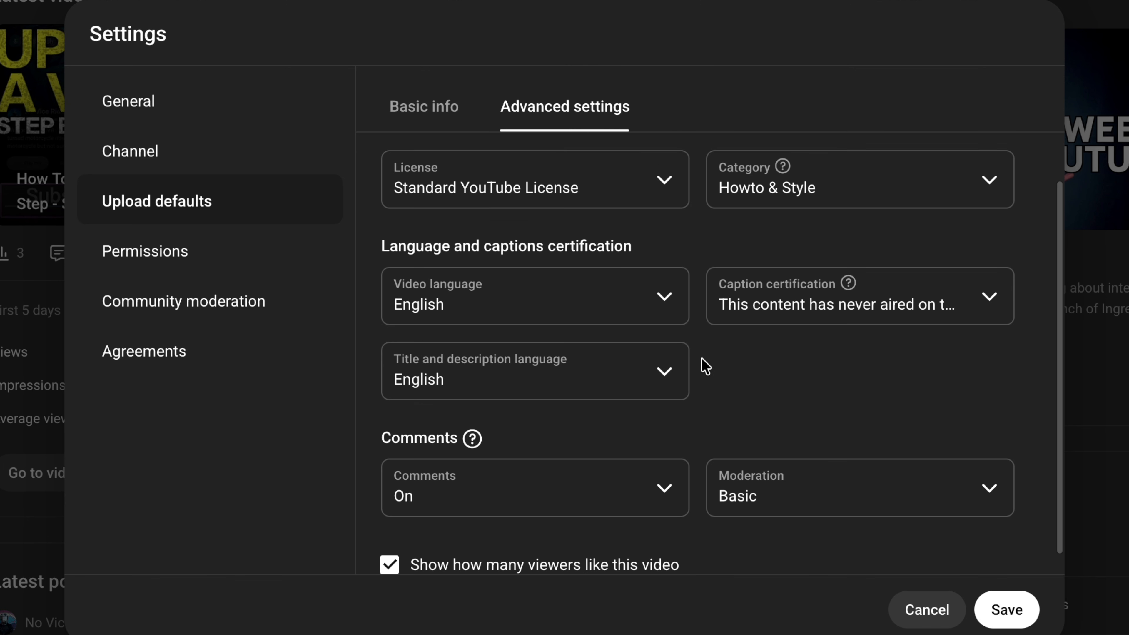
Check the comment, like-count and automatic chapter defaults, and save the channel settings
scroll(878, 354, "down", 1)
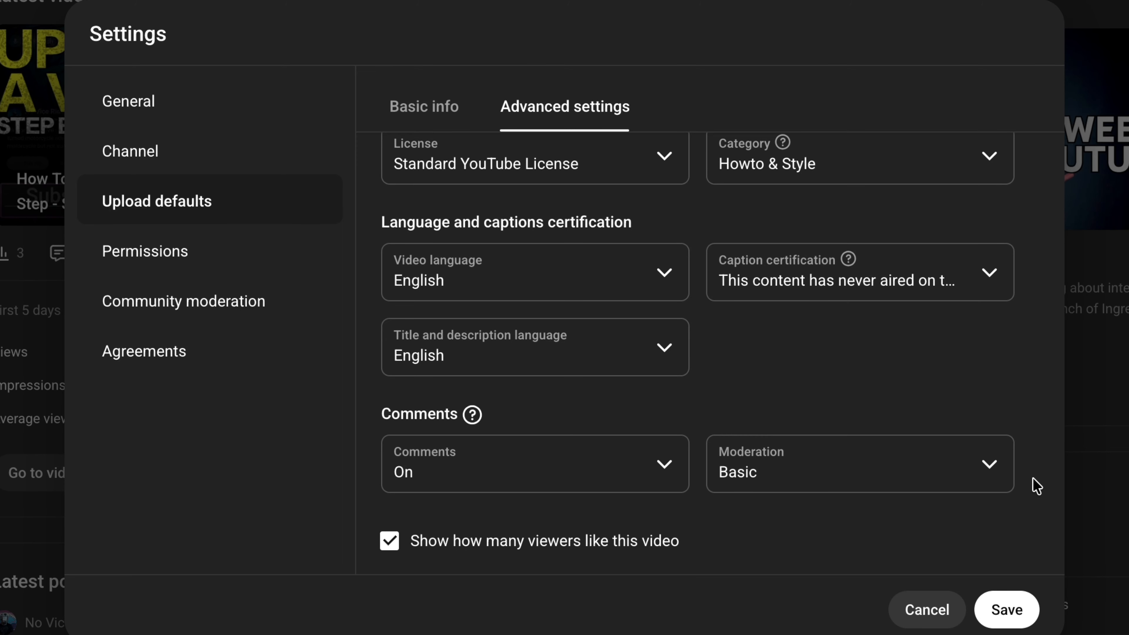
scroll(1001, 485, "up", 4)
scroll(1034, 487, "down", 4)
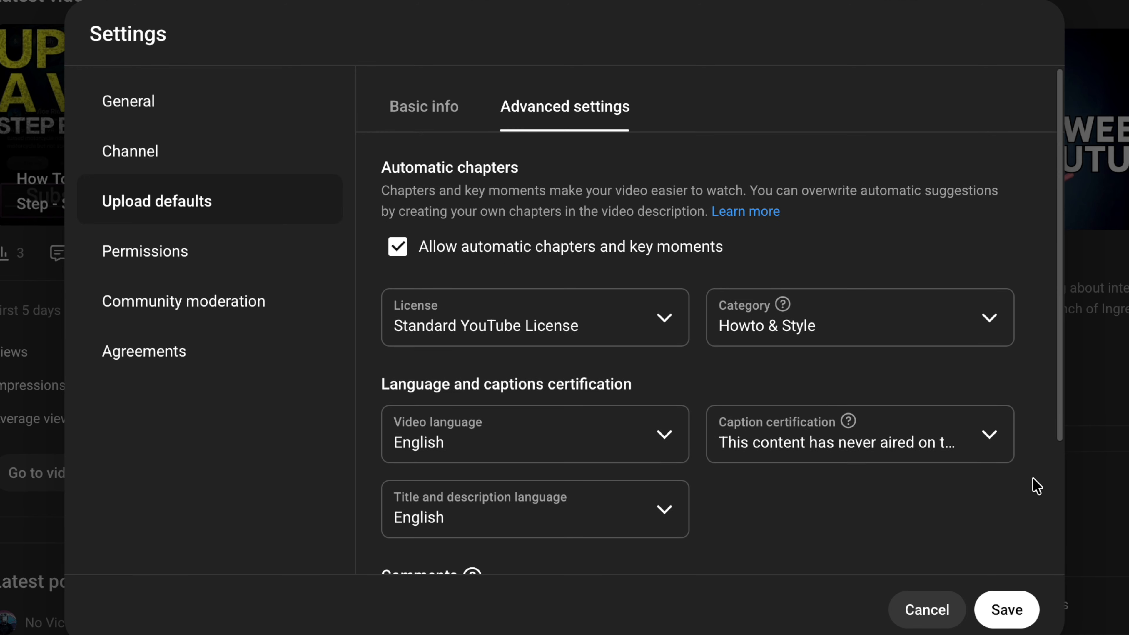
left_click(1018, 611)
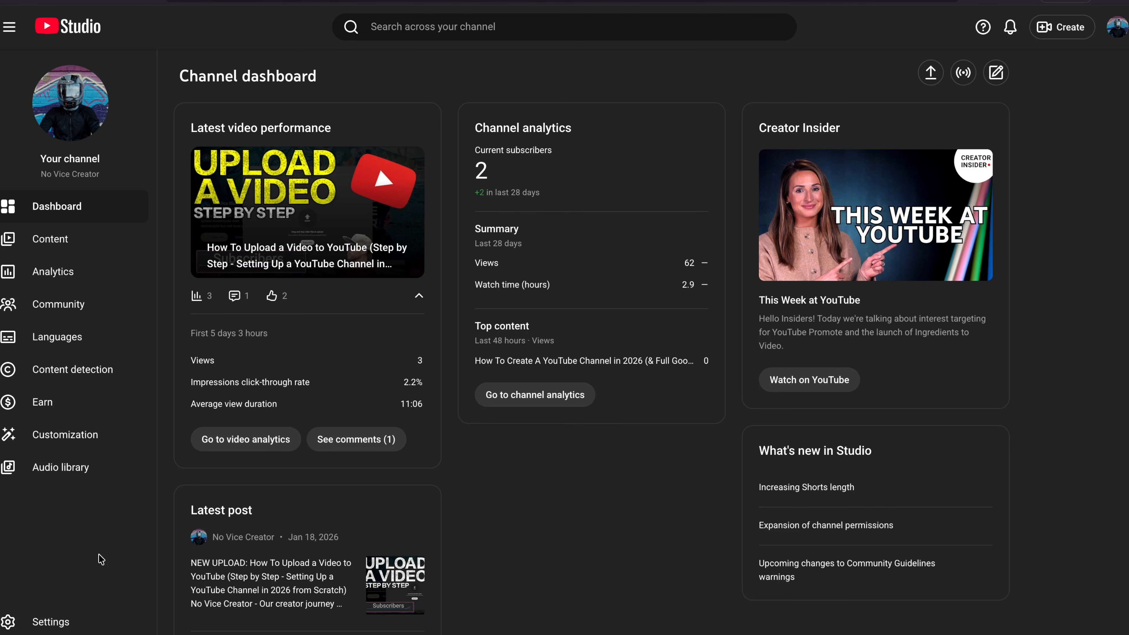
Reopen the channel settings, check the saved upload defaults, and read the explanation of channel permissions
left_click(51, 620)
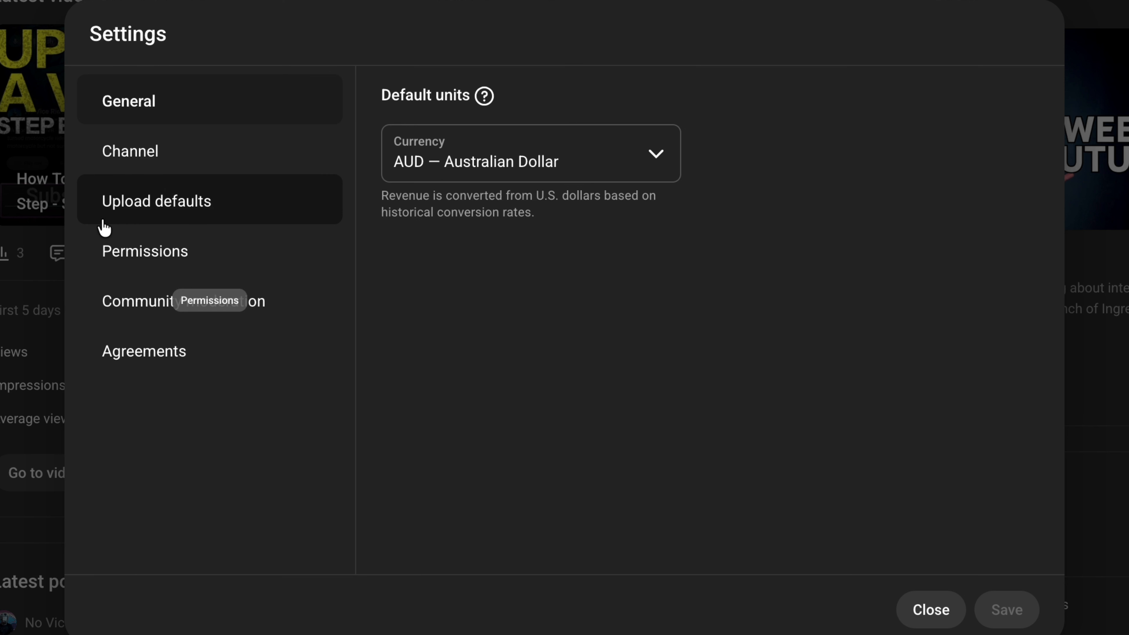
left_click(266, 272)
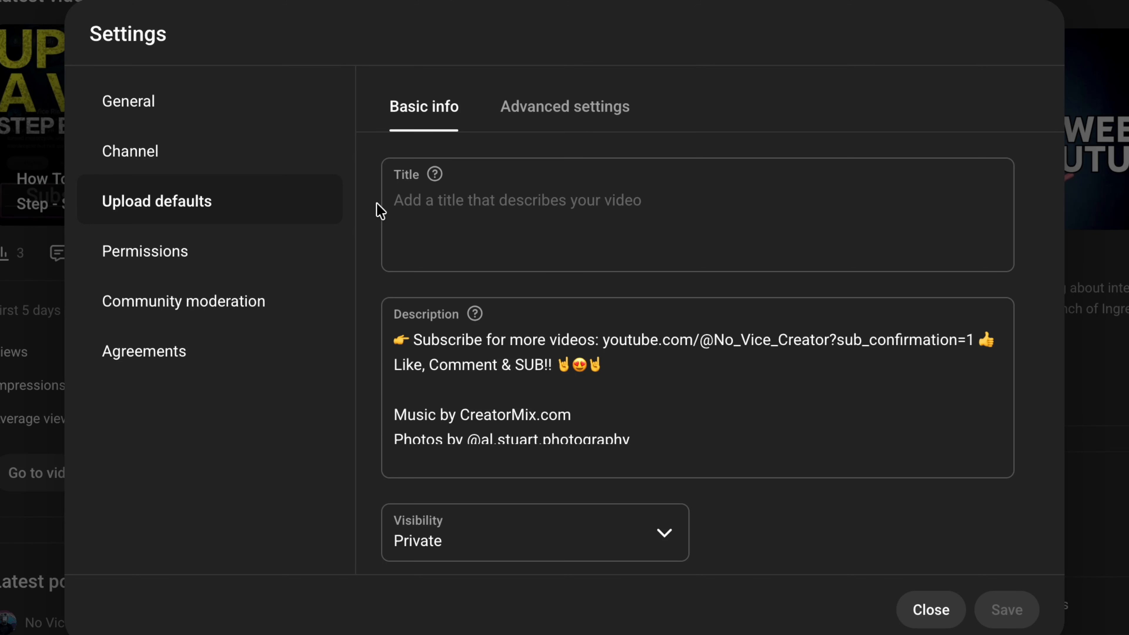
left_click(171, 252)
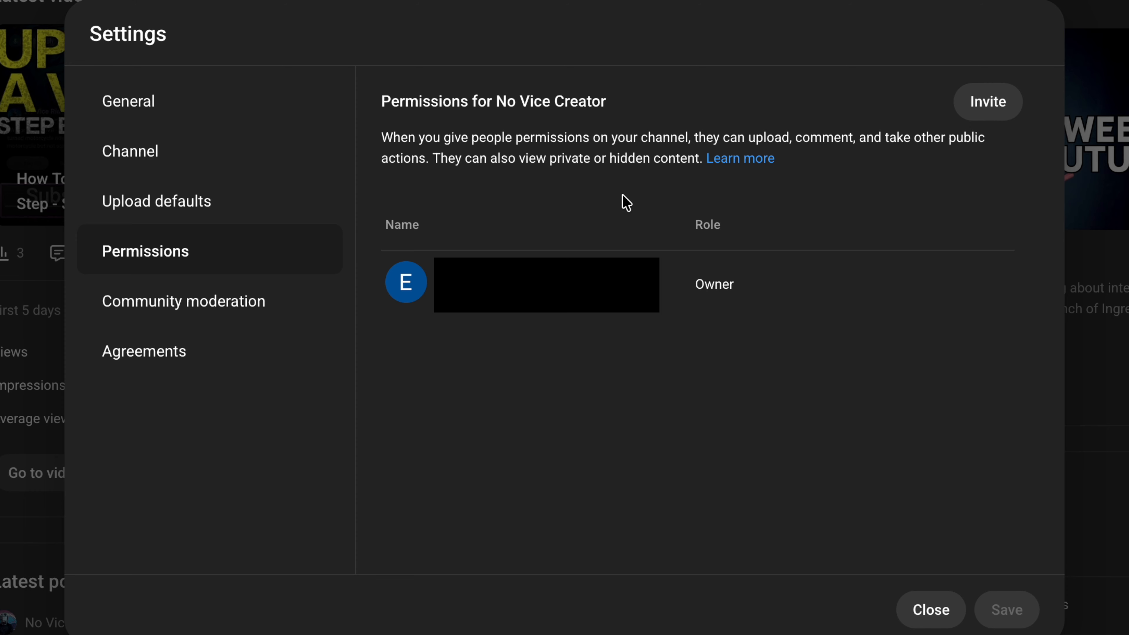
left_click_drag(383, 138, 699, 153)
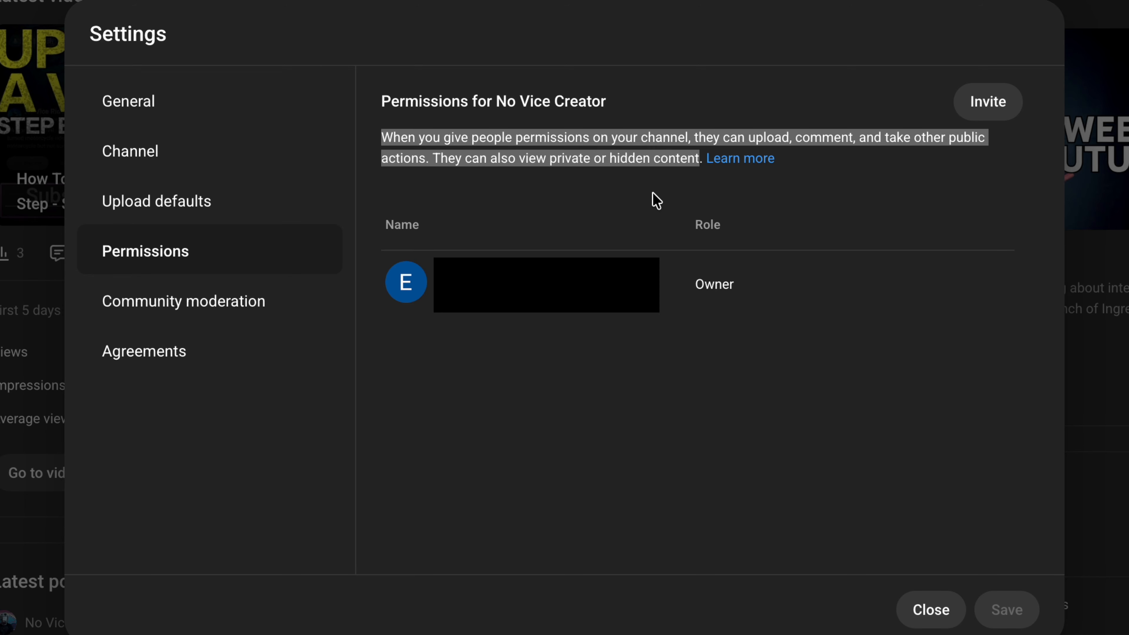
left_click(657, 202)
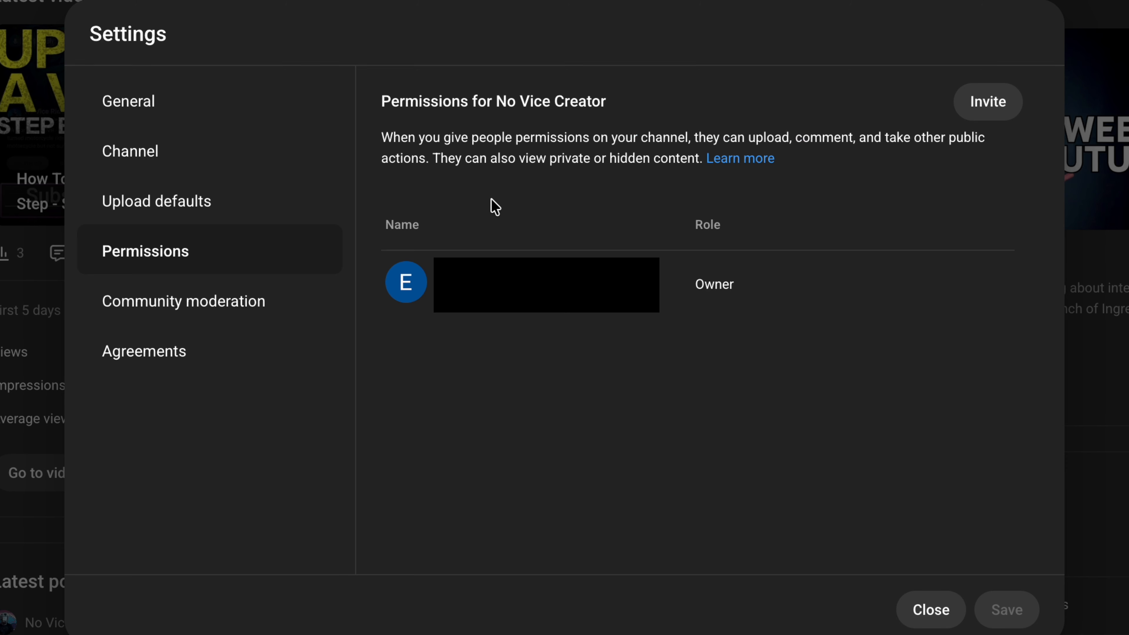
Add "sub for sub" to the blocked words in the community moderation content controls
left_click(231, 306)
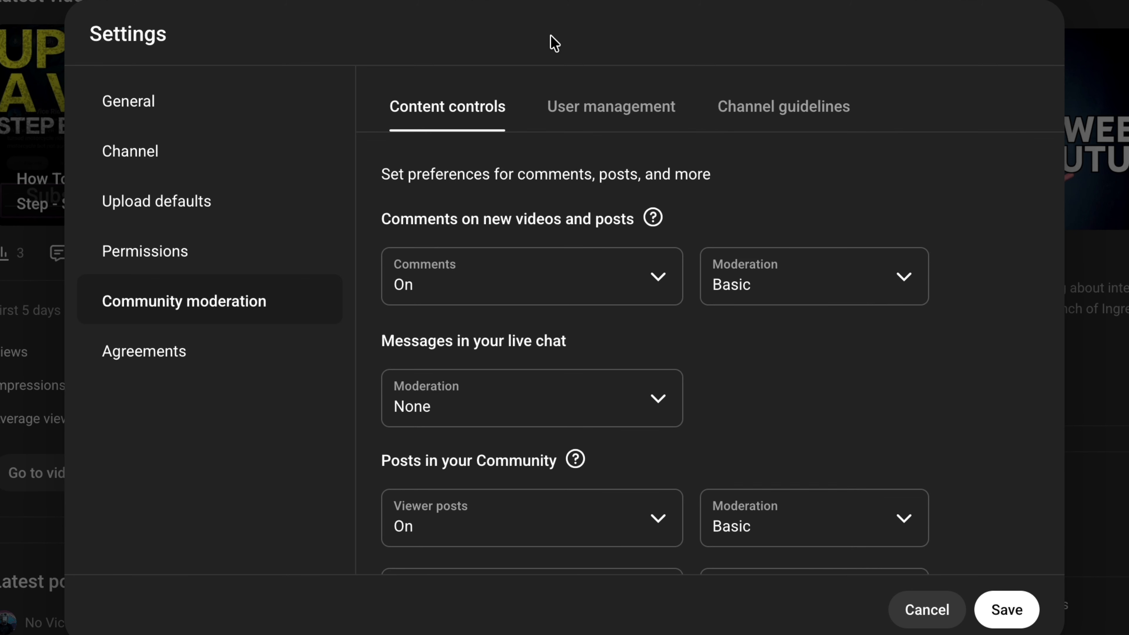
scroll(948, 275, "down", 5)
scroll(948, 275, "down", 3)
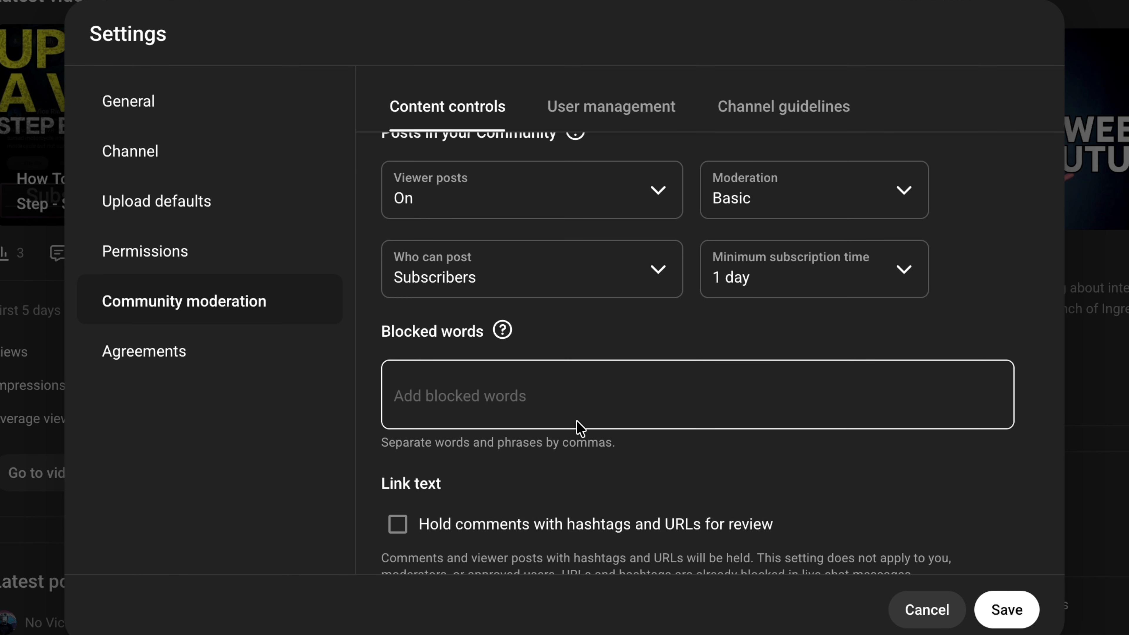
left_click(435, 403)
type("sub for sub")
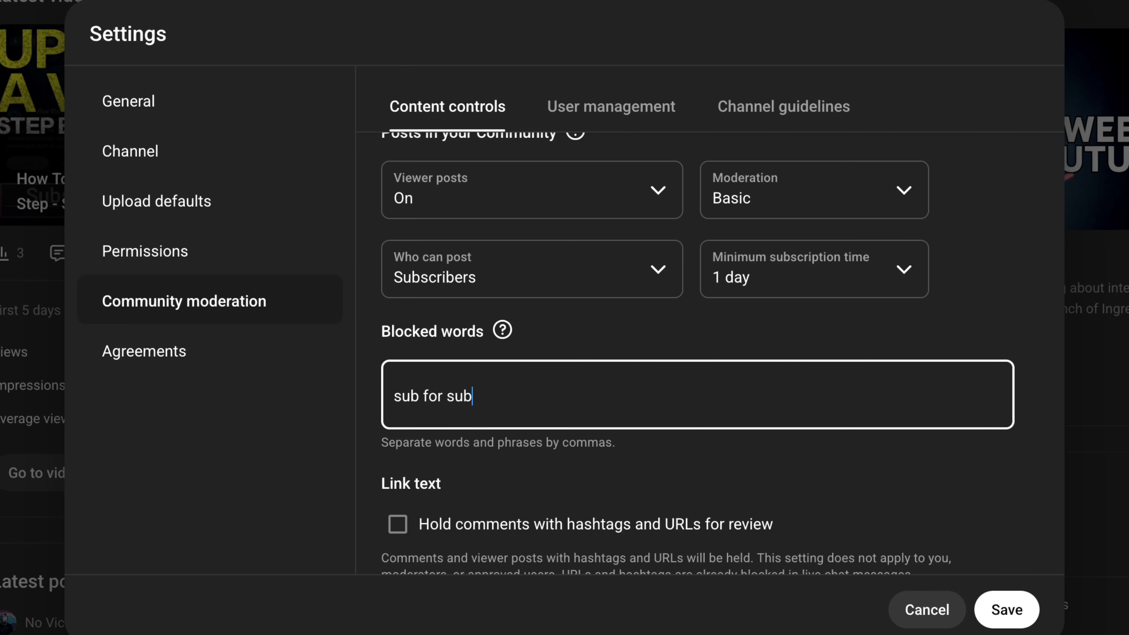
key("Return")
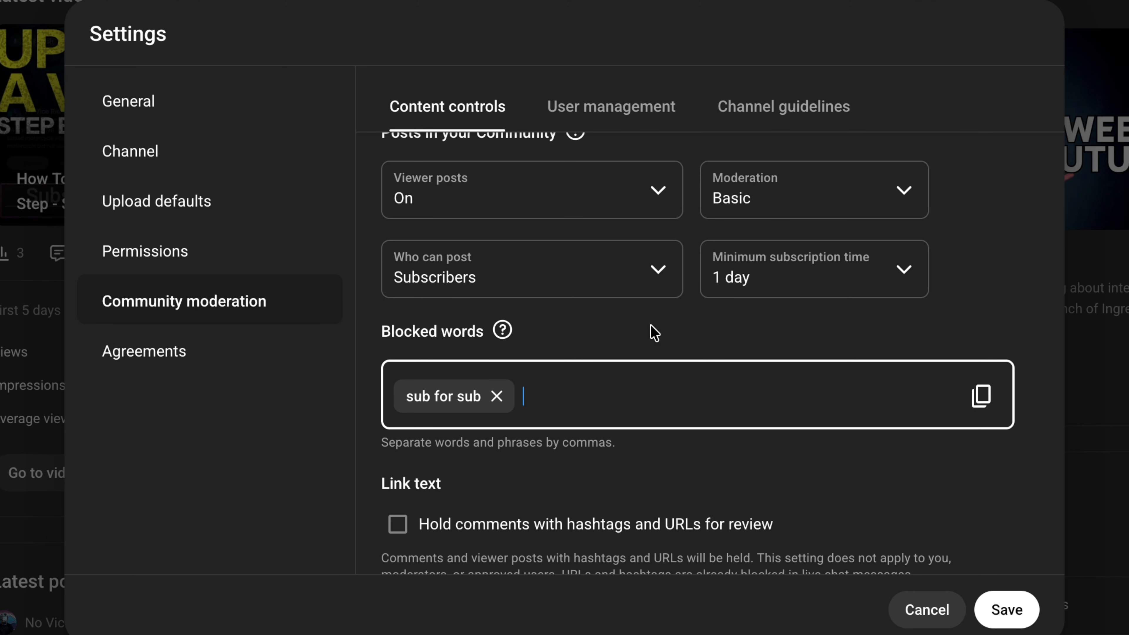
Enable holding comments with hashtags and URLs for review, and look over the other content controls
scroll(655, 333, "down", 1)
left_click(398, 504)
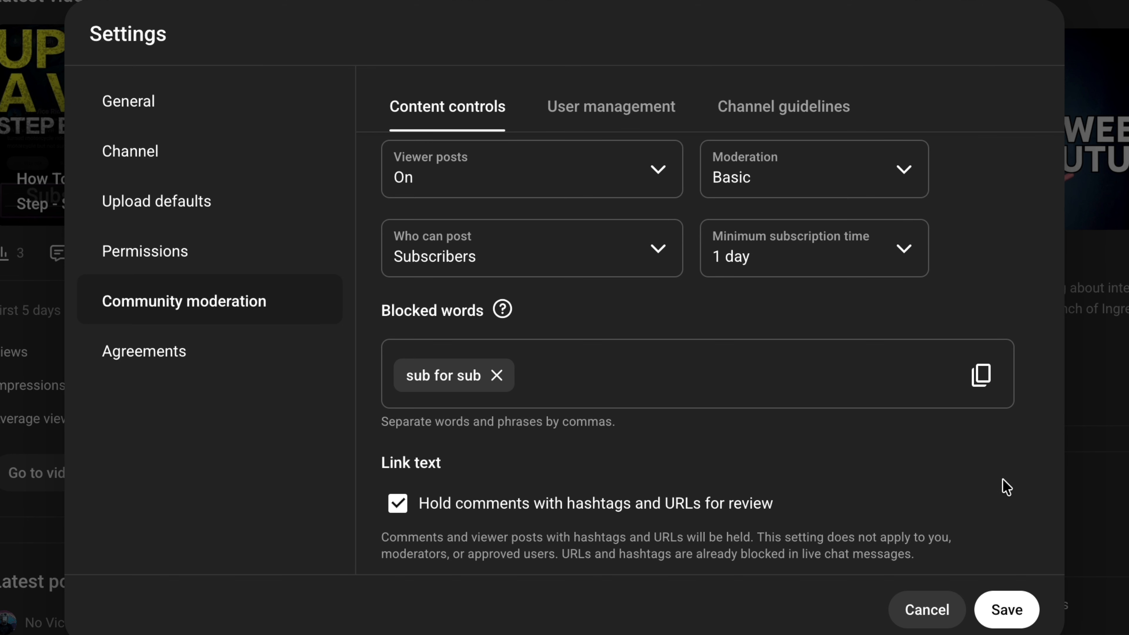
scroll(1033, 469, "up", 5)
scroll(1032, 468, "down", 5)
Examine the user management options for moderators, approved users, hidden users and live redirects
left_click(604, 118)
scroll(740, 248, "down", 2)
scroll(740, 245, "down", 5)
scroll(988, 245, "up", 10)
scroll(1039, 226, "down", 7)
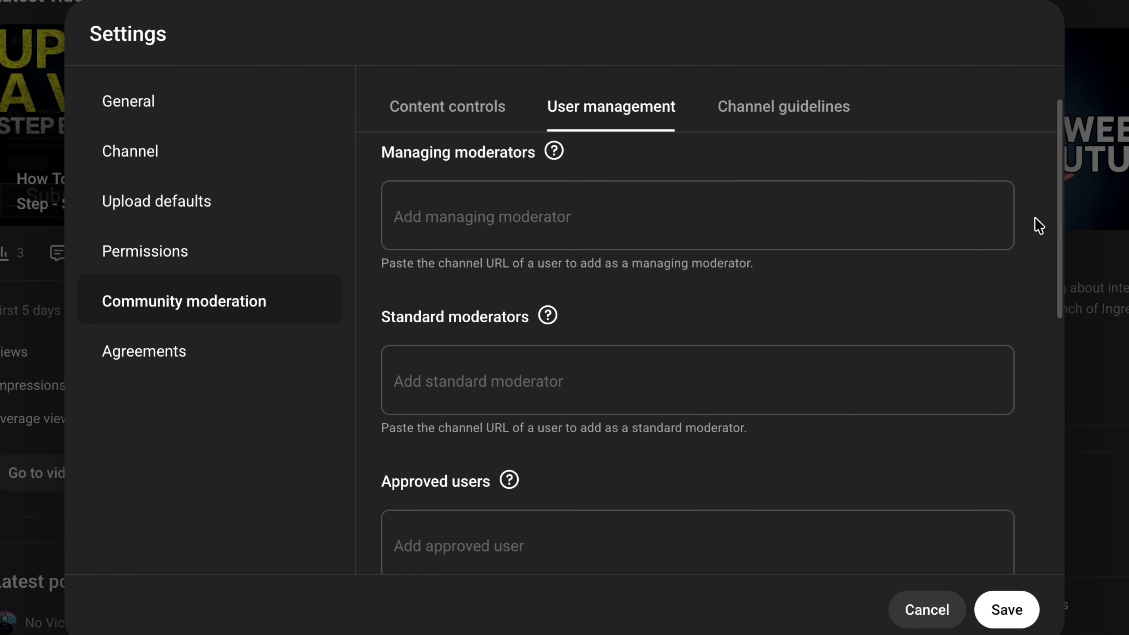
scroll(1039, 225, "down", 5)
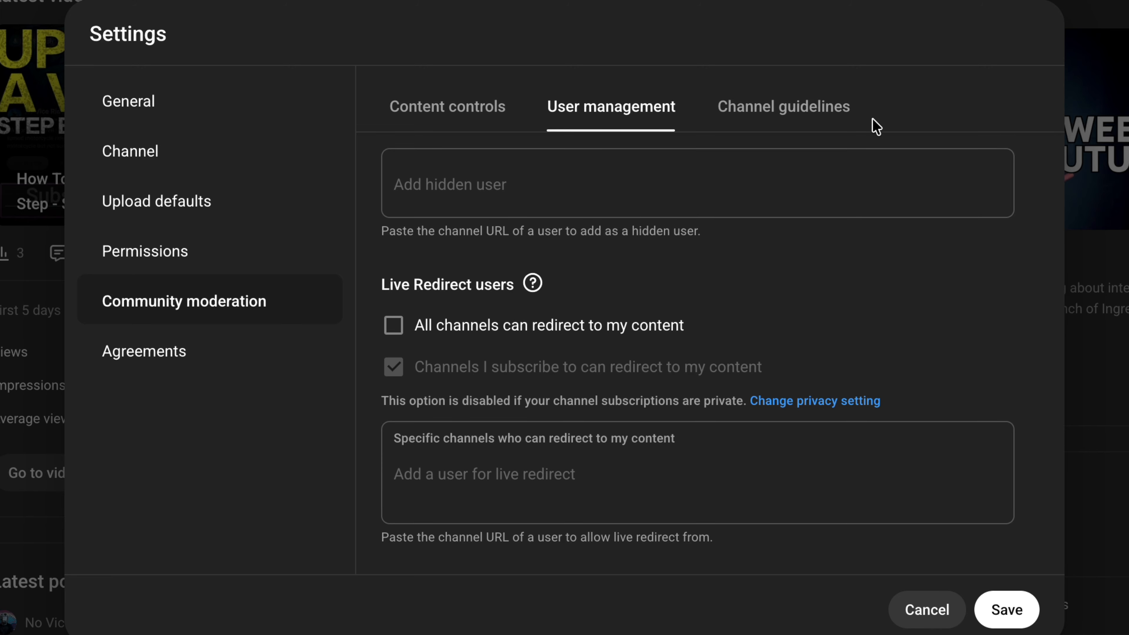
Review the channel guidelines and agreements sections, and save the channel settings
left_click(820, 110)
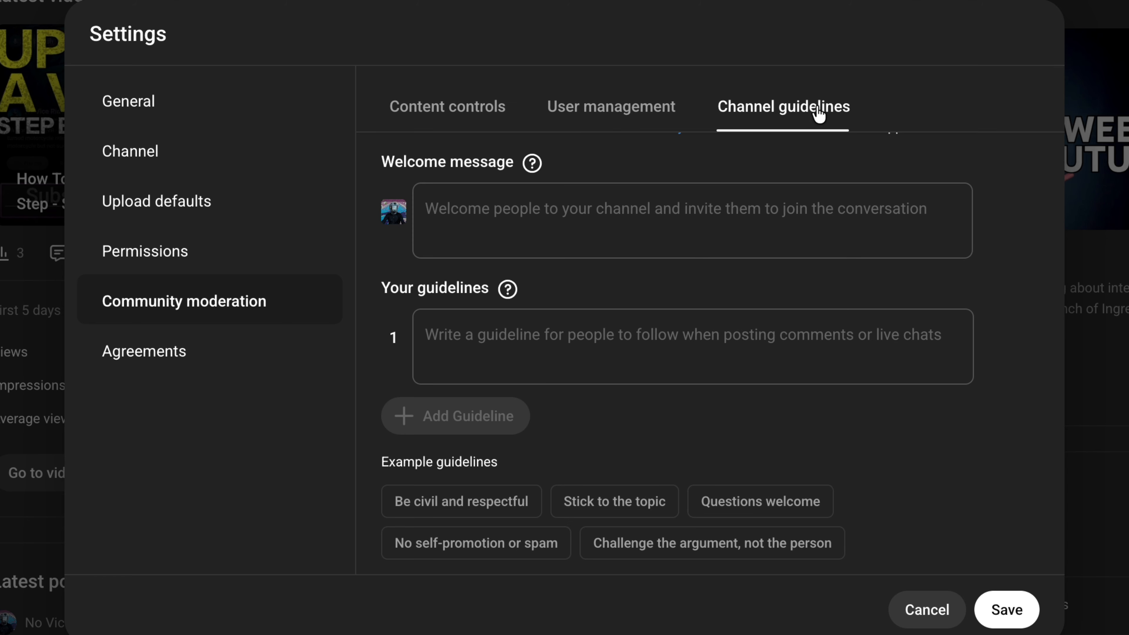
scroll(1000, 258, "up", 2)
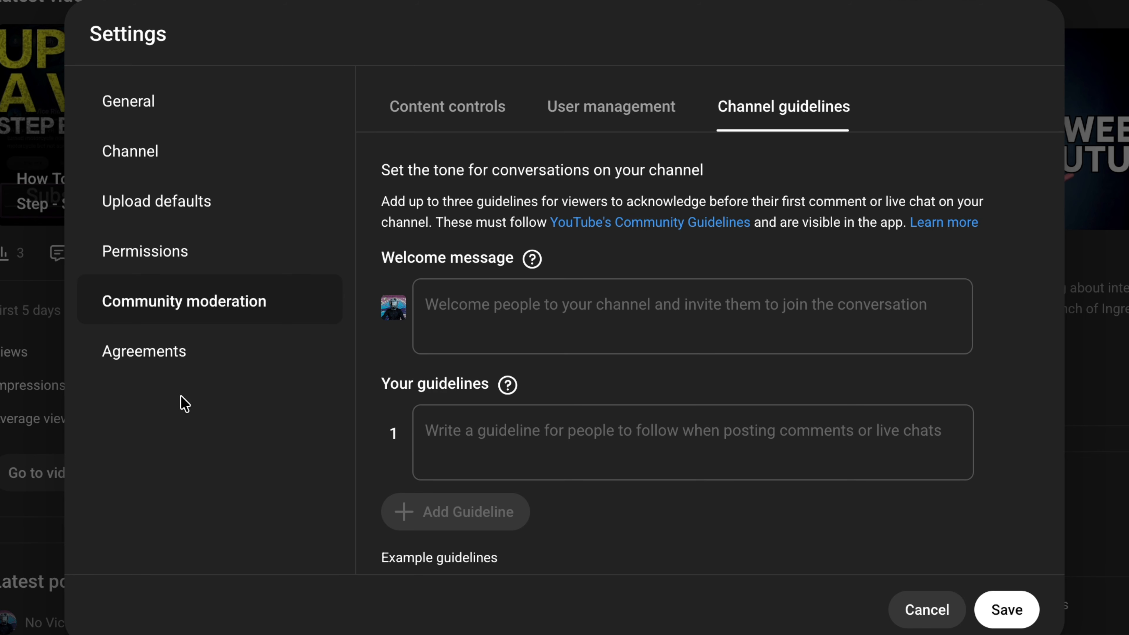
left_click(175, 362)
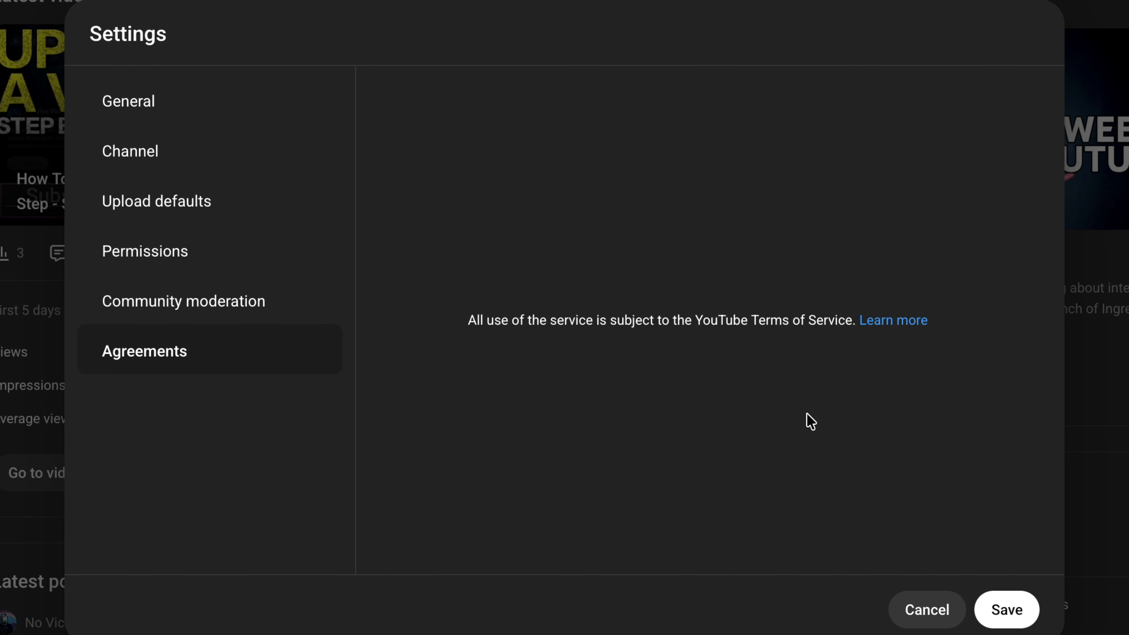
left_click(1006, 611)
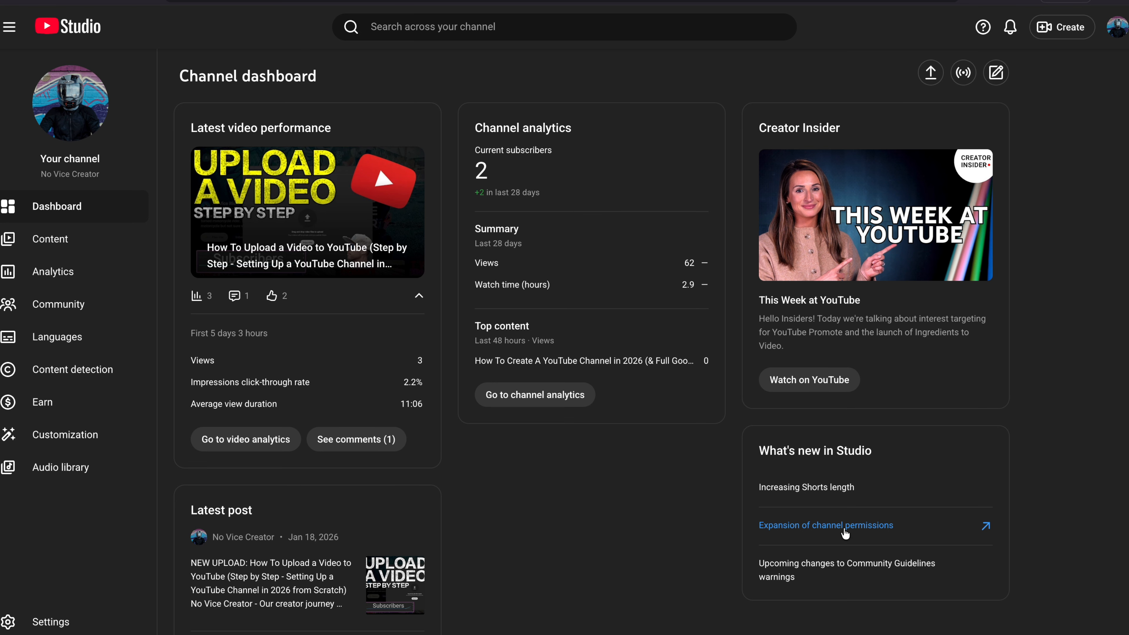
Reopen the settings, read through the full list of channel keywords in the basic info, and close the settings
left_click(48, 622)
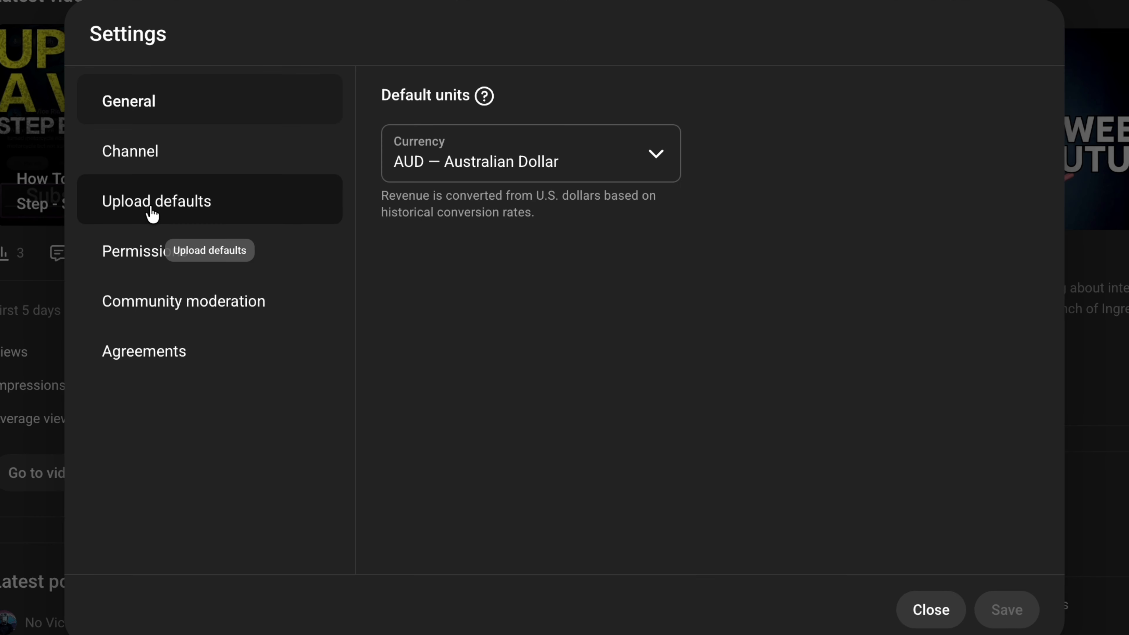
left_click(139, 165)
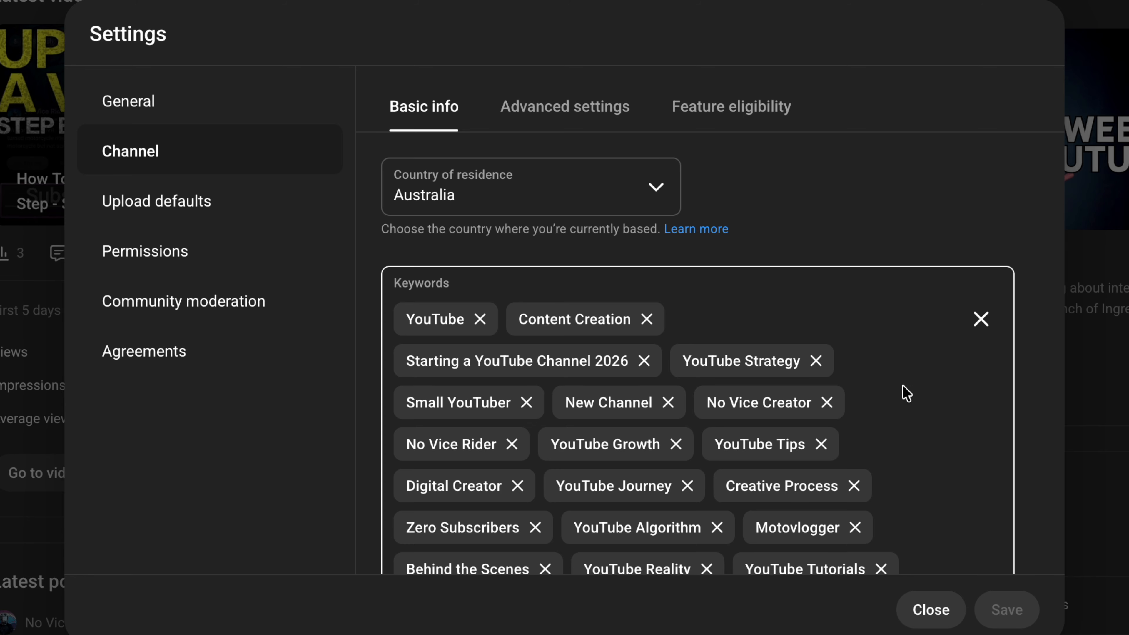
scroll(906, 394, "down", 3)
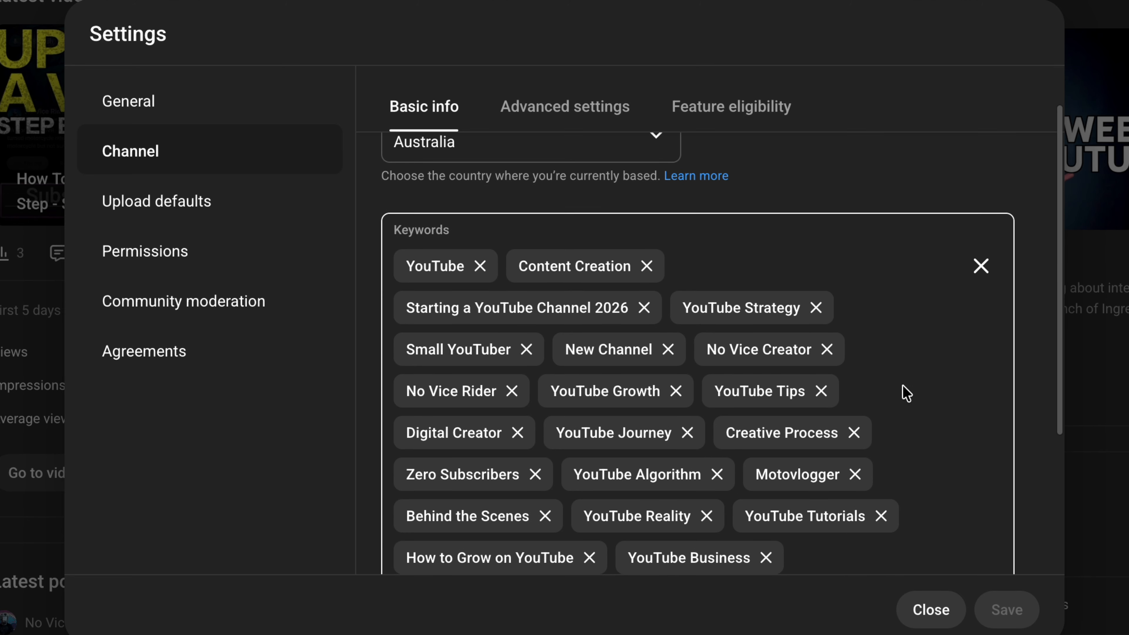
scroll(903, 386, "down", 1)
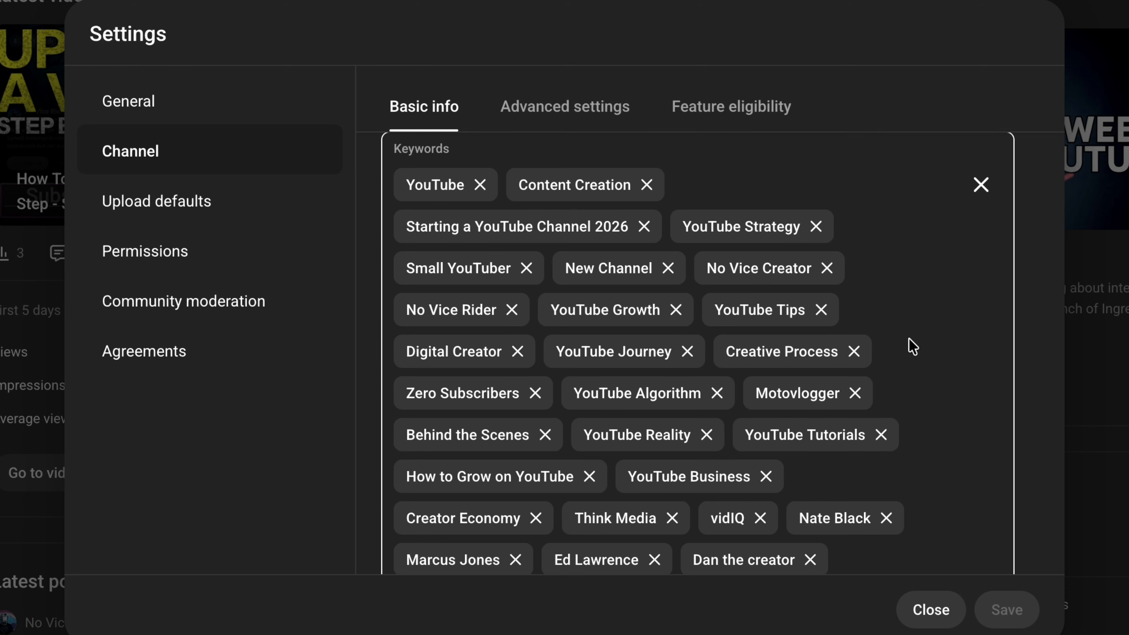
scroll(912, 347, "down", 3)
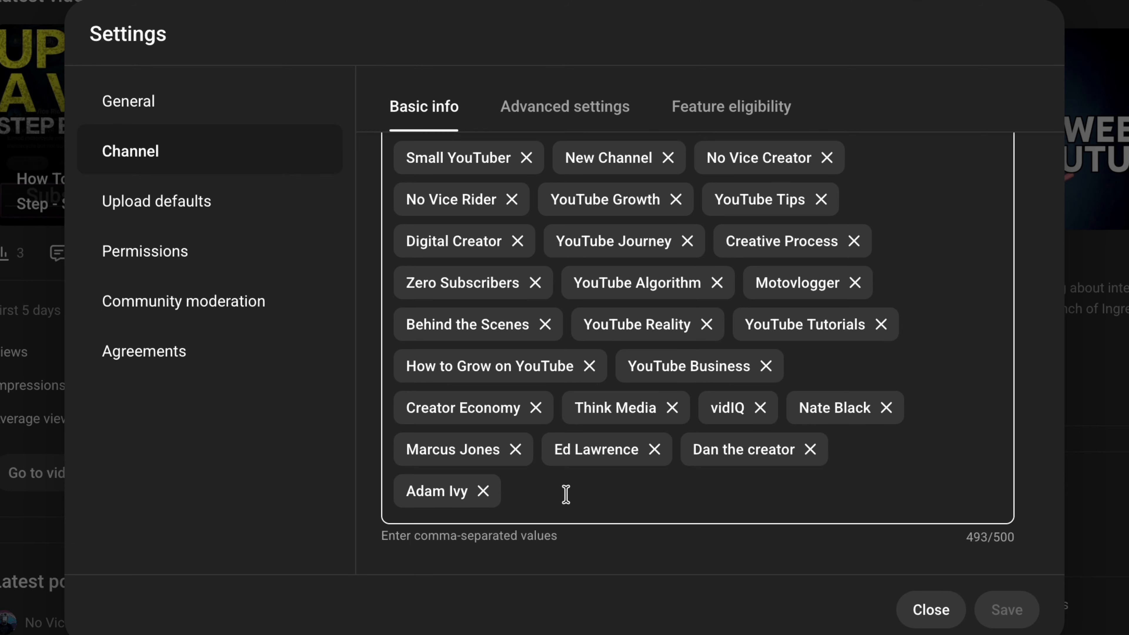
left_click(936, 616)
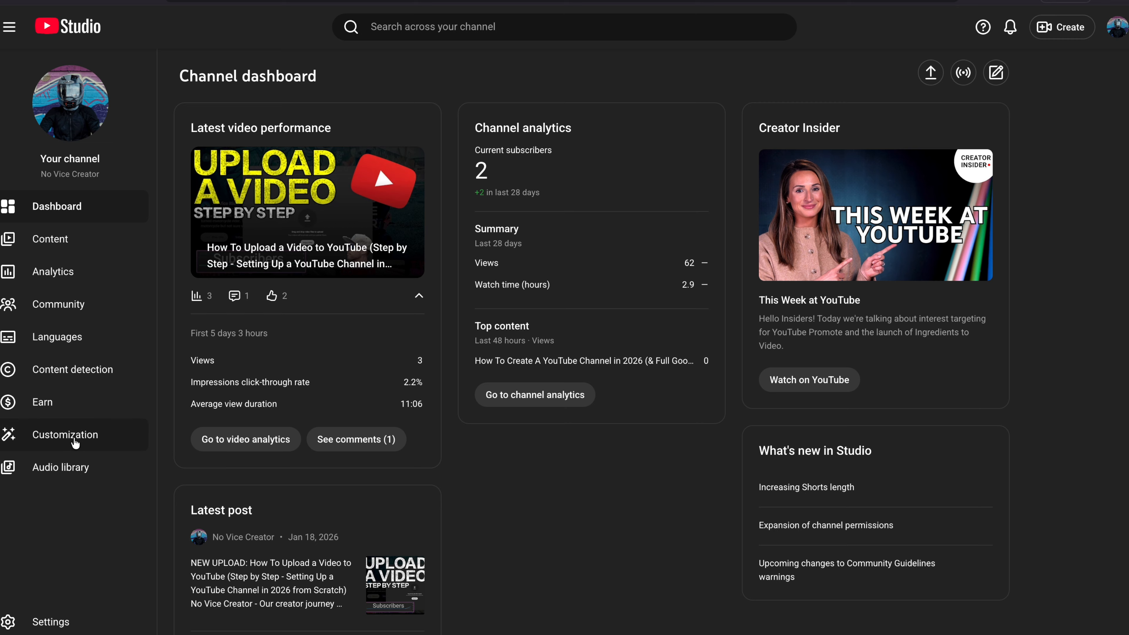
Open the profile section of the channel customization page
left_click(87, 438)
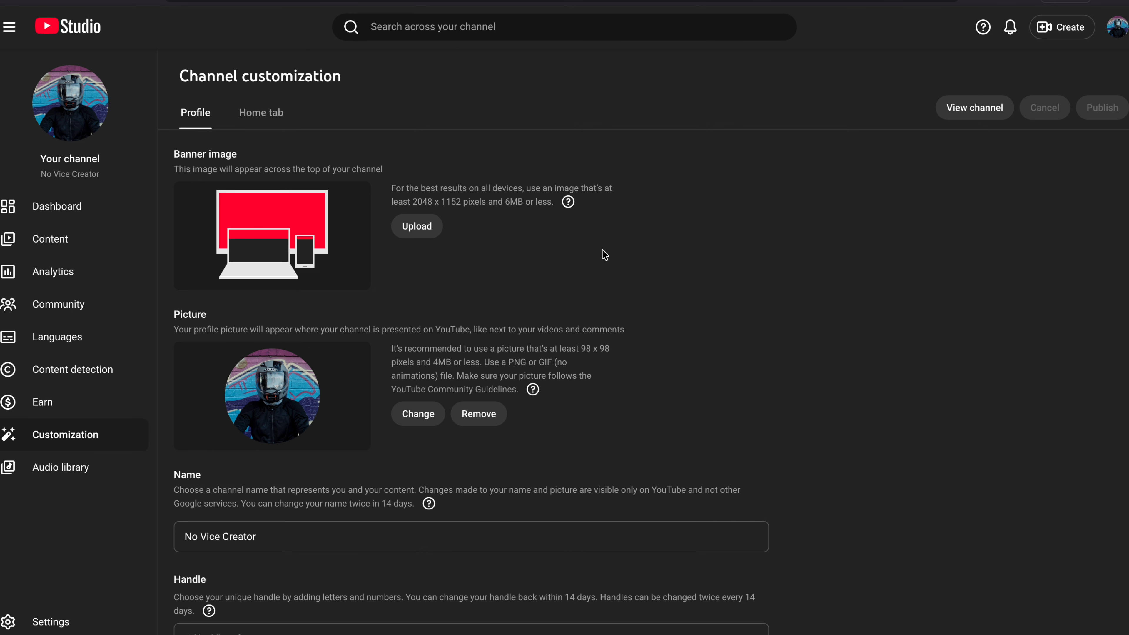